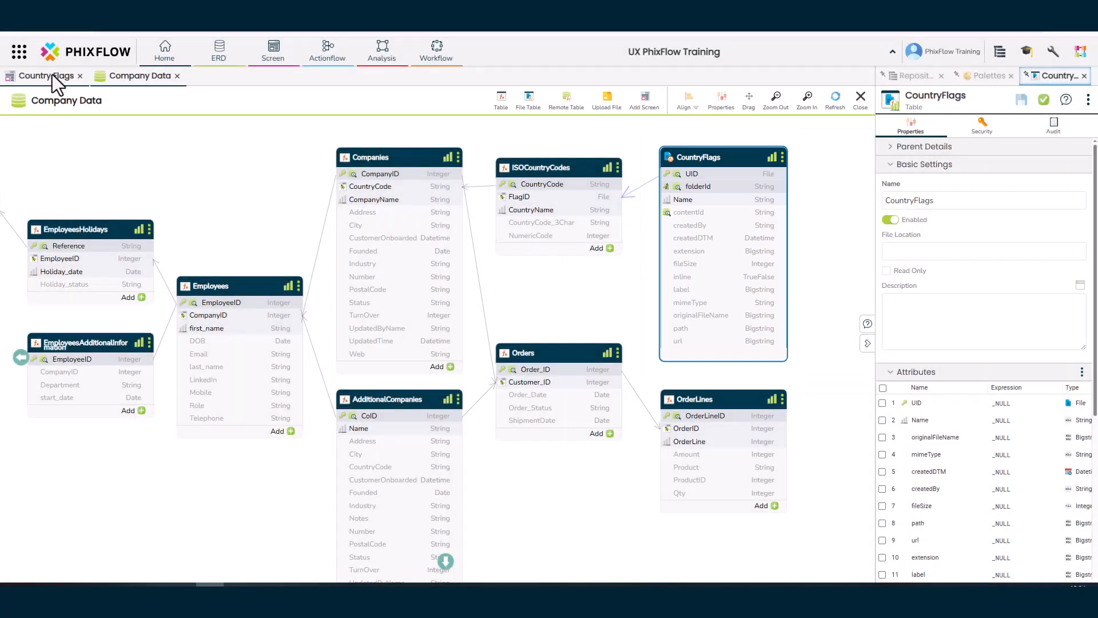
Step: Search the PhixFlow Help content for "example" and go to the Company Data section of the Example Data page
left_click(52, 76)
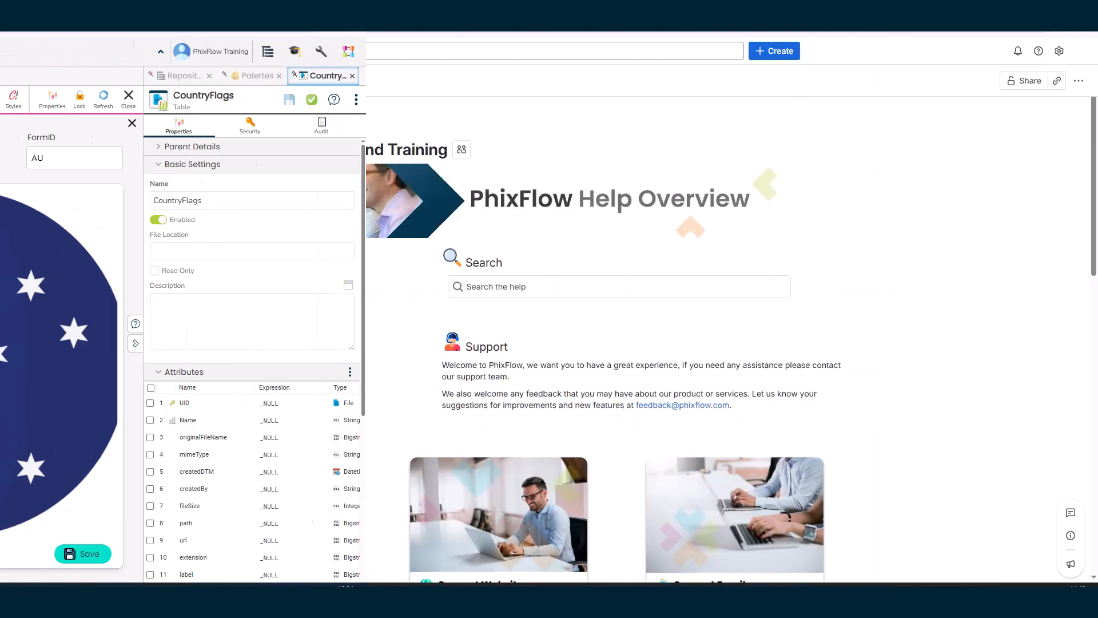
left_click(53, 322)
type("example")
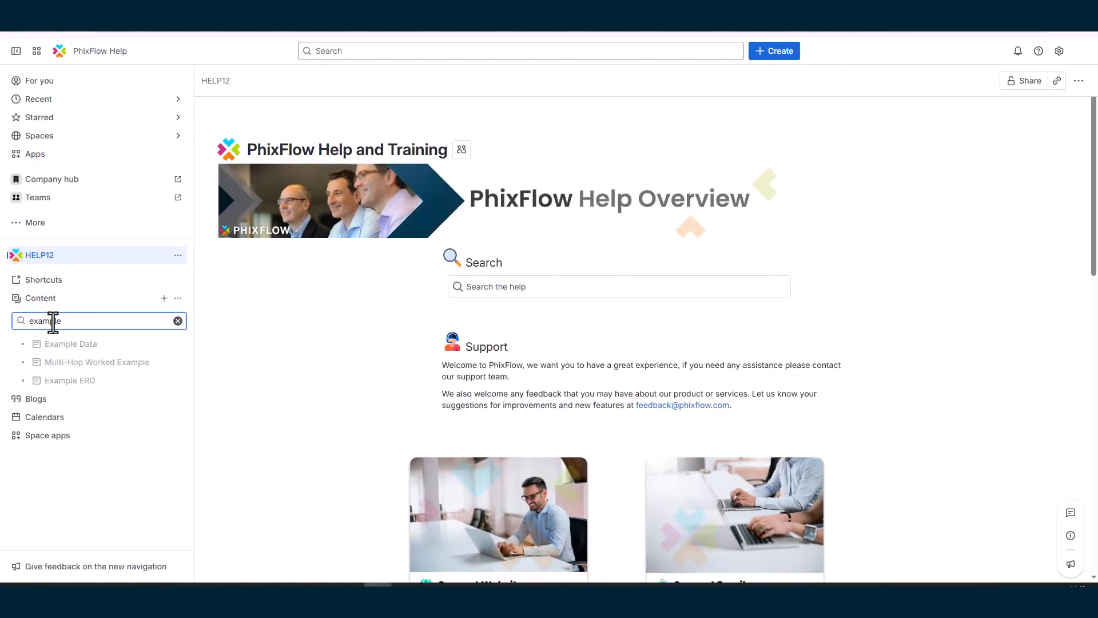
left_click(69, 344)
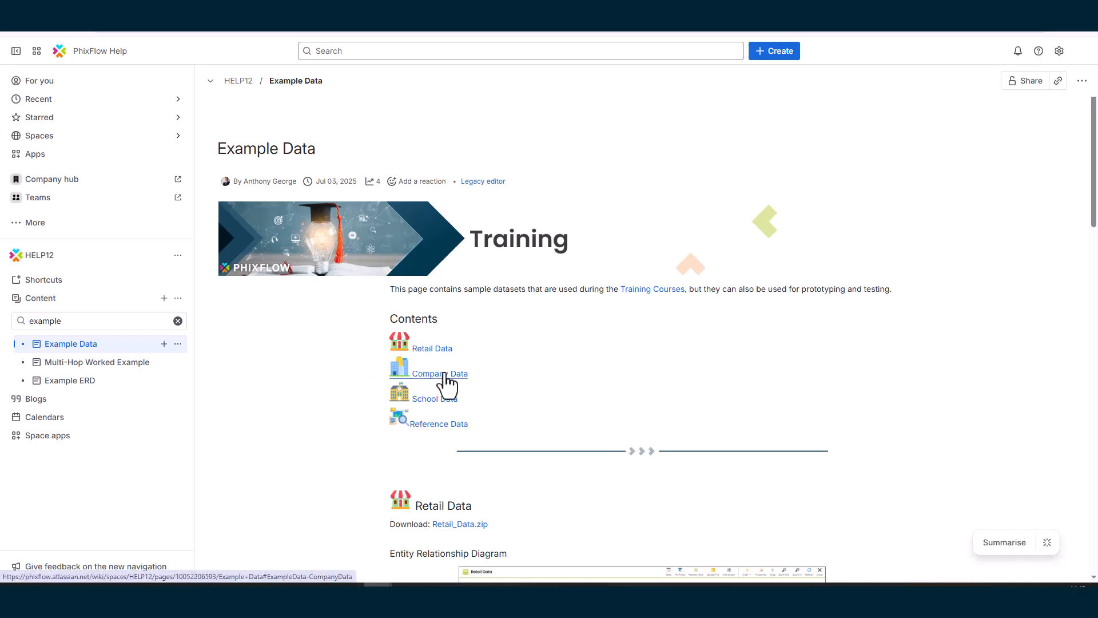
left_click(446, 374)
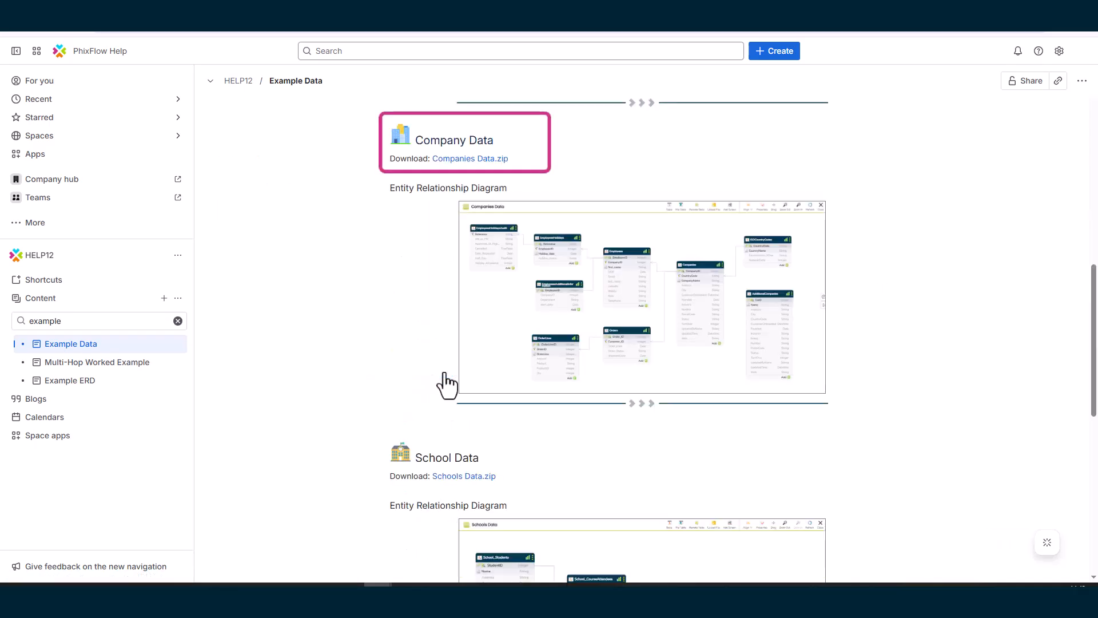
scroll(447, 384, "down", 8)
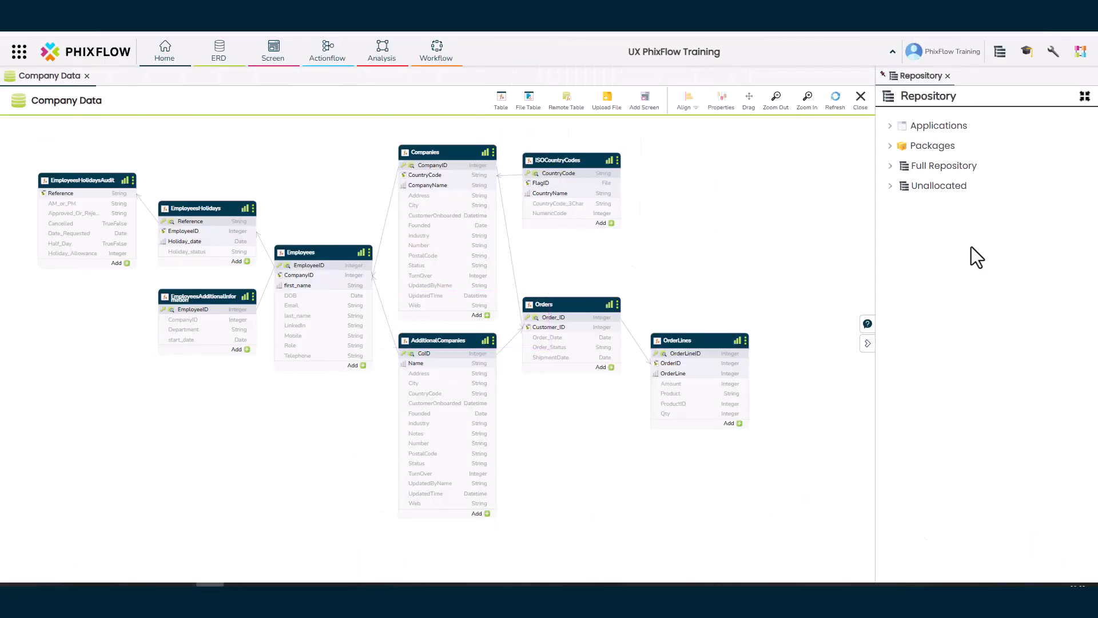
Step: Open the system configuration and review the file locations under System Directories
left_click(1053, 52)
mouse_move(1019, 255)
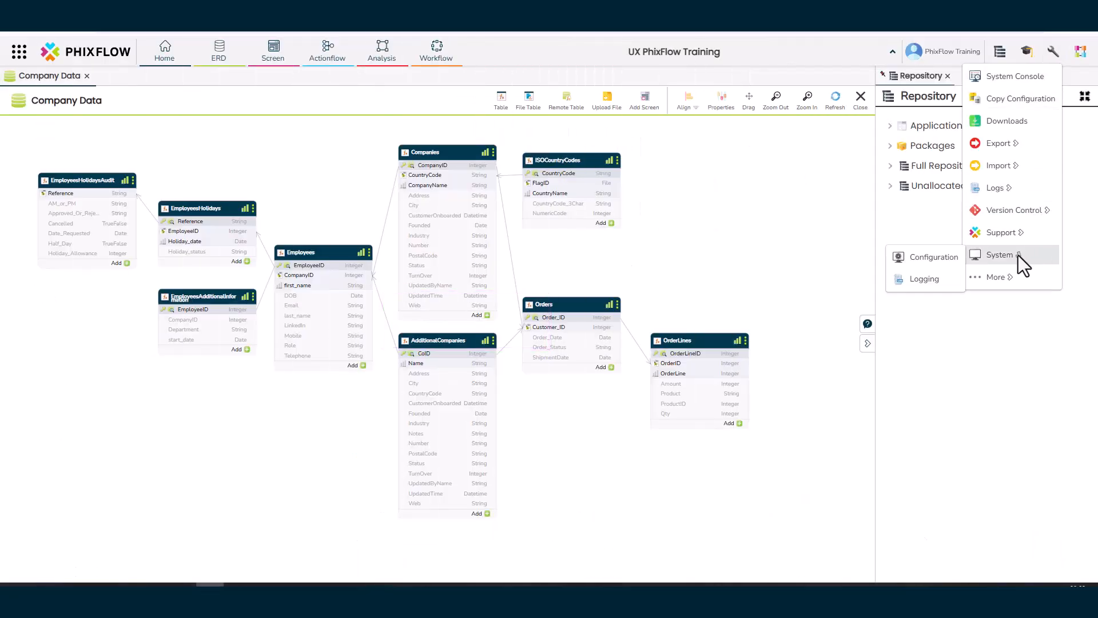
left_click(937, 256)
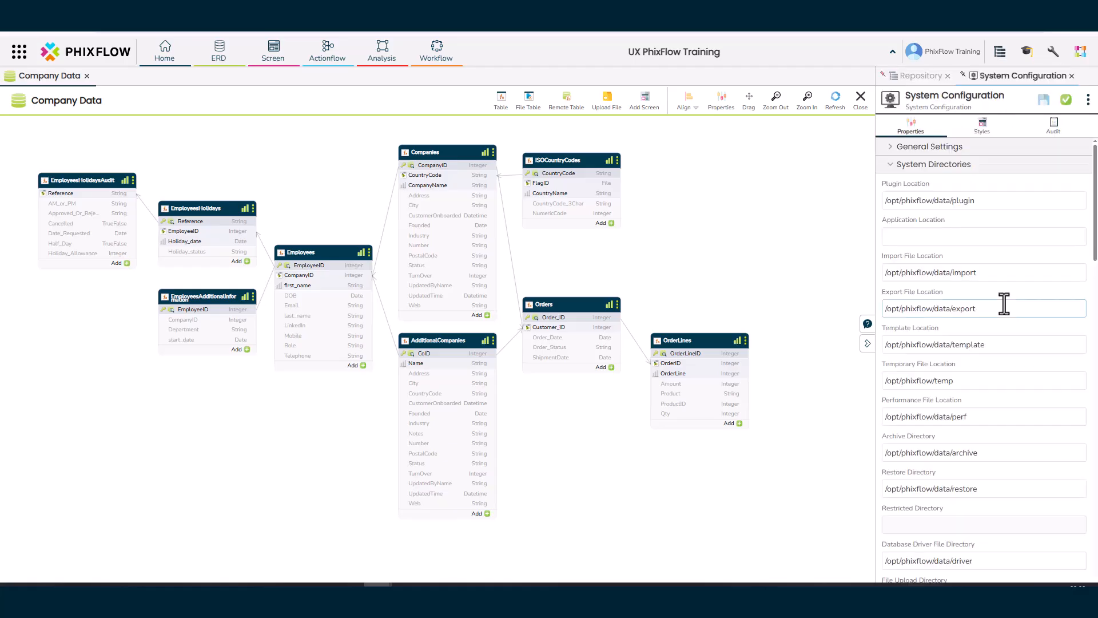
scroll(1004, 303, "down", 3)
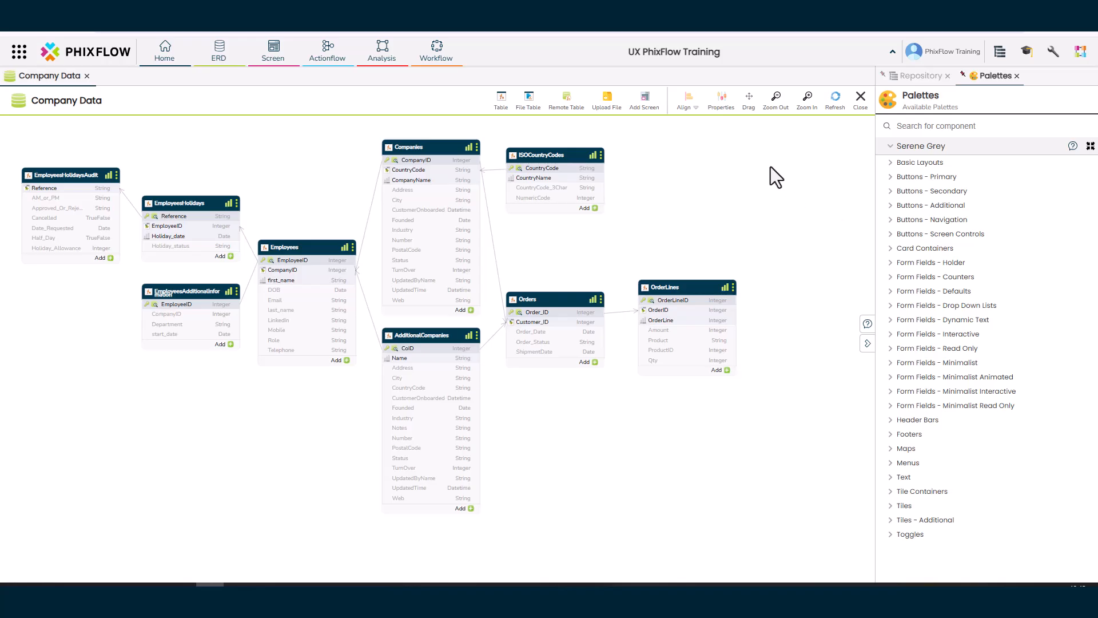
Step: Add a file table named CountryFlags beside ISOCountryCodes in the Company Data ERD, moving OrderLines down to make room
left_click(529, 103)
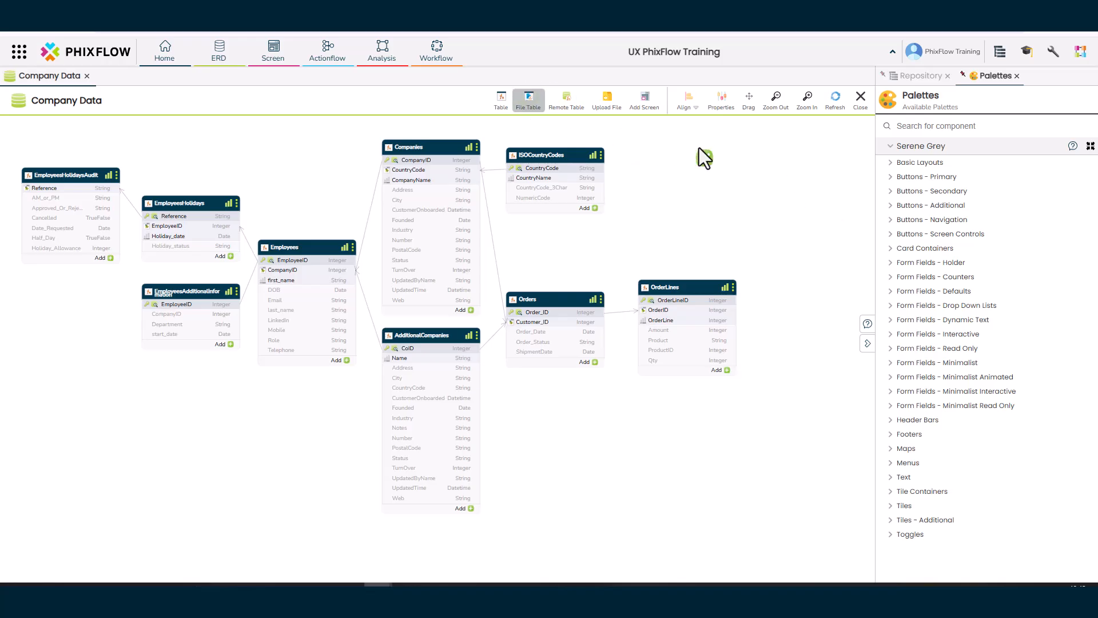
type("CountryFlags")
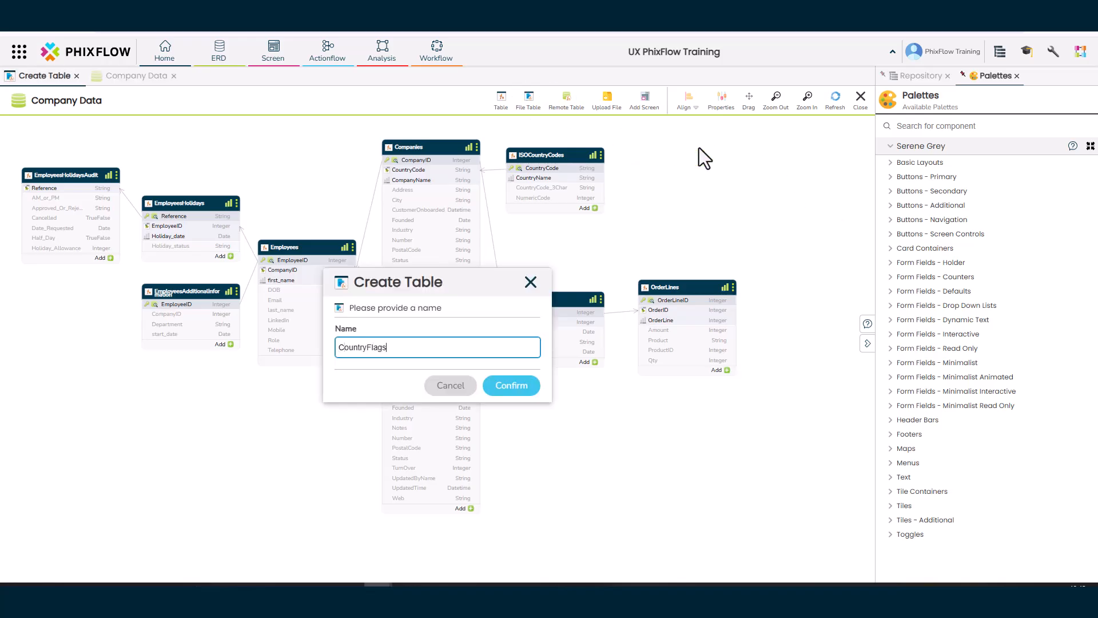
left_click(523, 388)
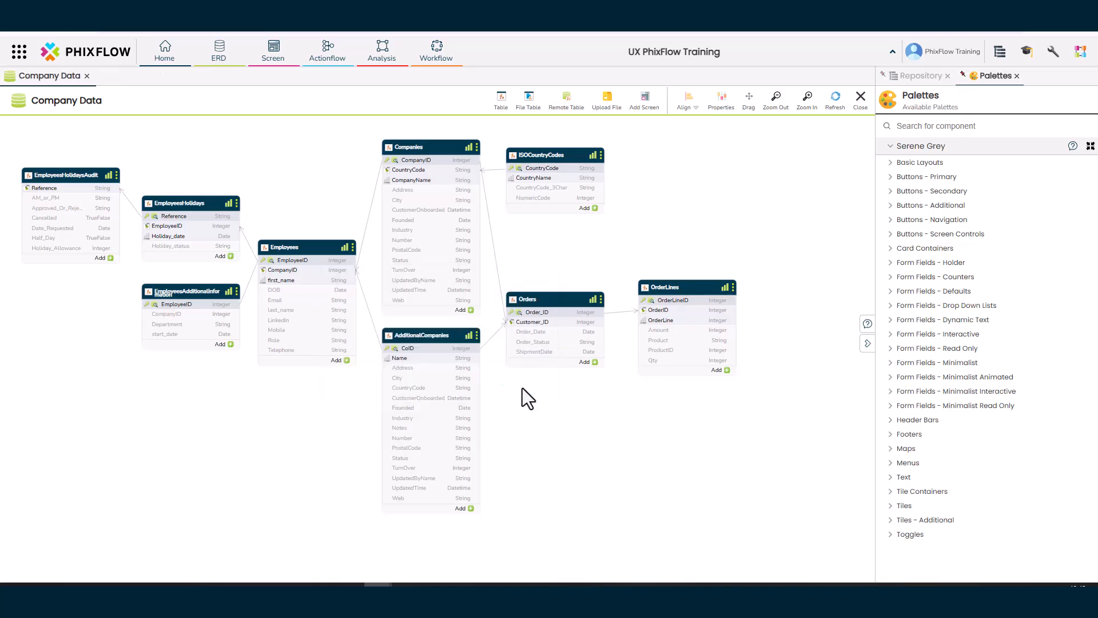
left_click_drag(661, 287, 661, 334)
left_click_drag(712, 158, 673, 147)
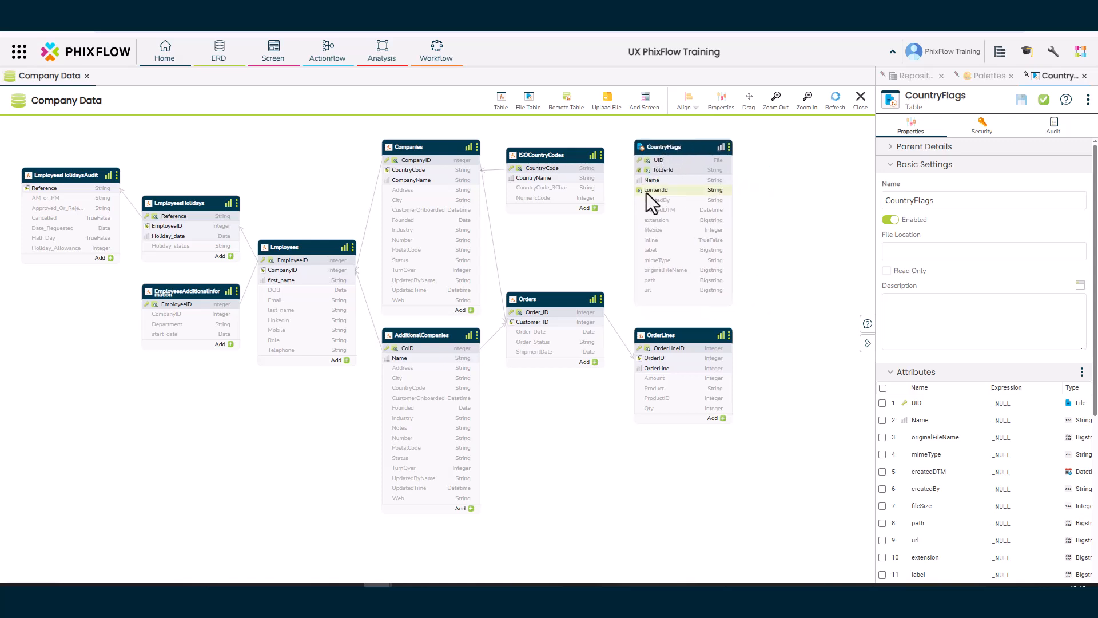
Step: Add a File-type attribute named FlagID to ISOCountryCodes and link it to the UID of CountryFlags
left_click(595, 209)
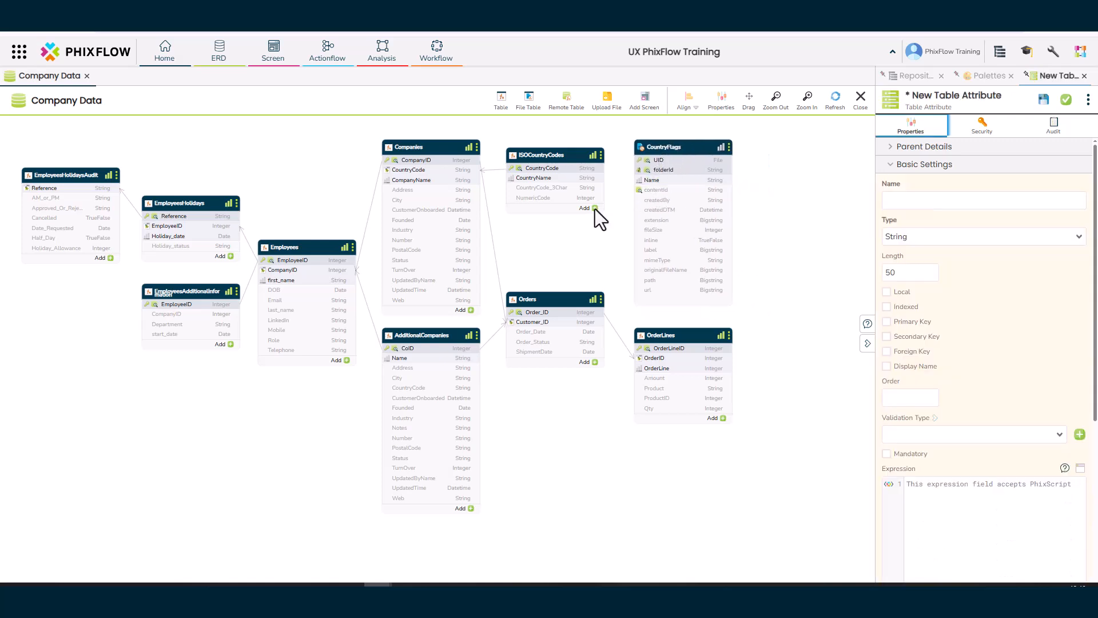
left_click(921, 201)
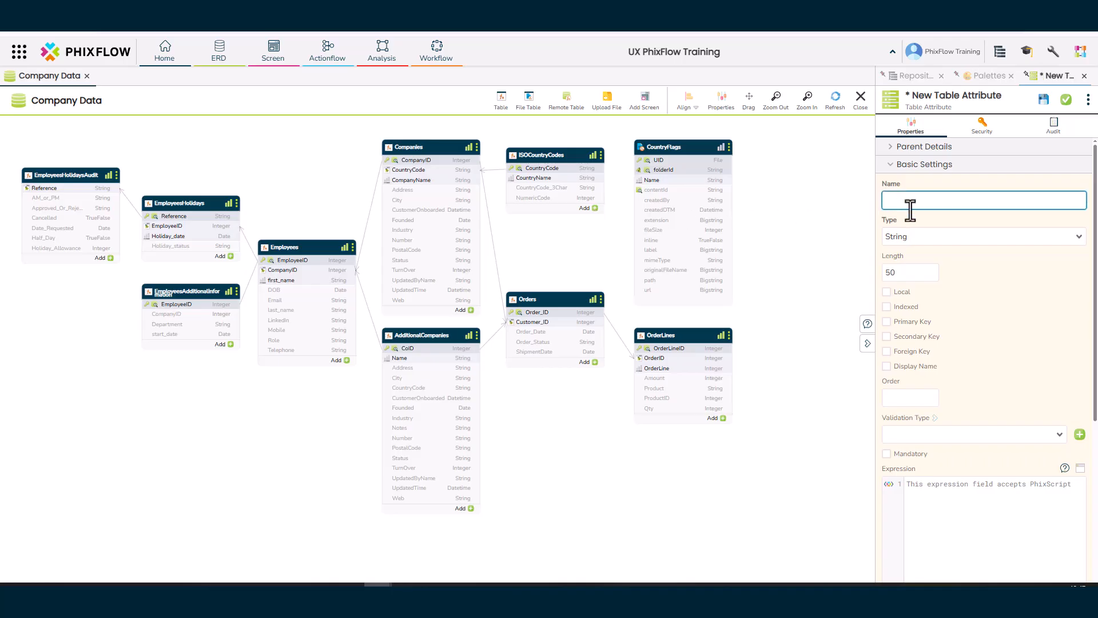
type("FlagID")
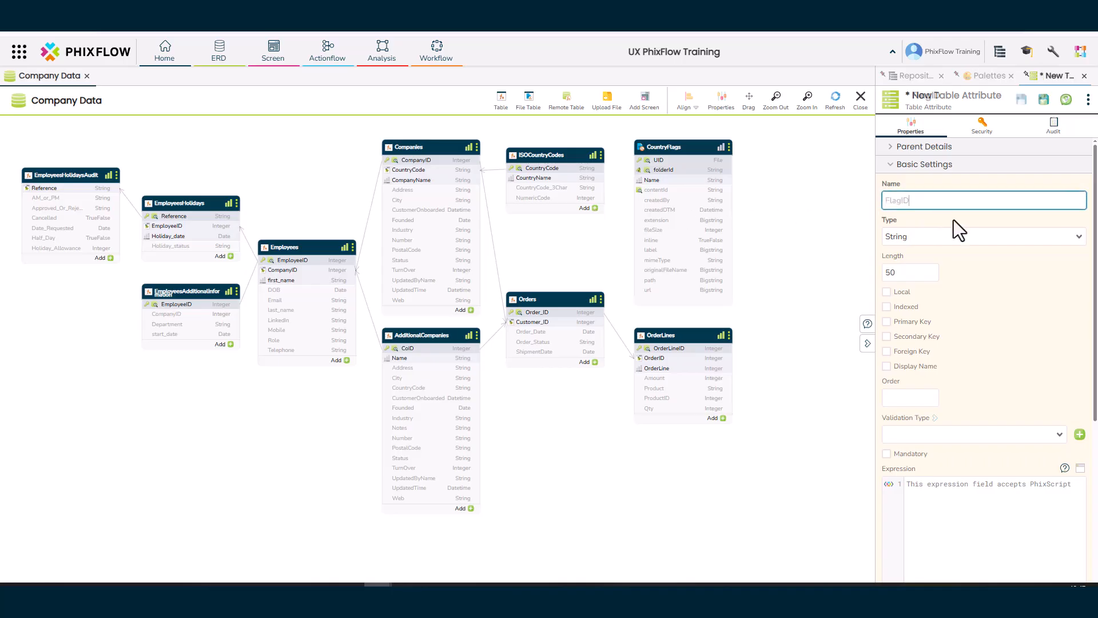
key("Tab")
left_click(956, 235)
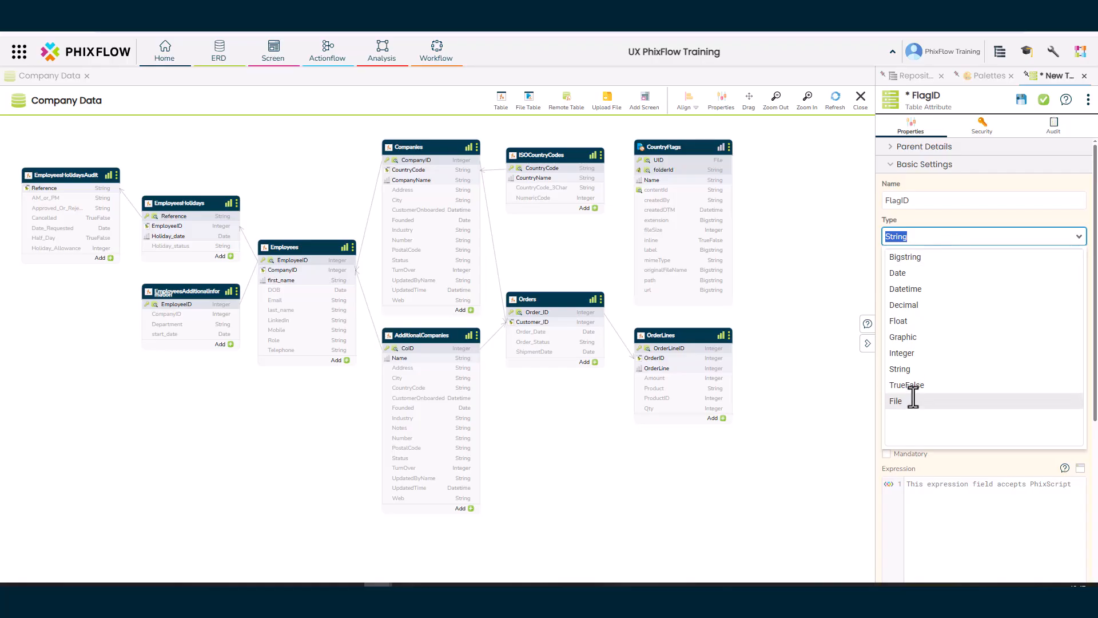
left_click(898, 400)
left_click(1021, 98)
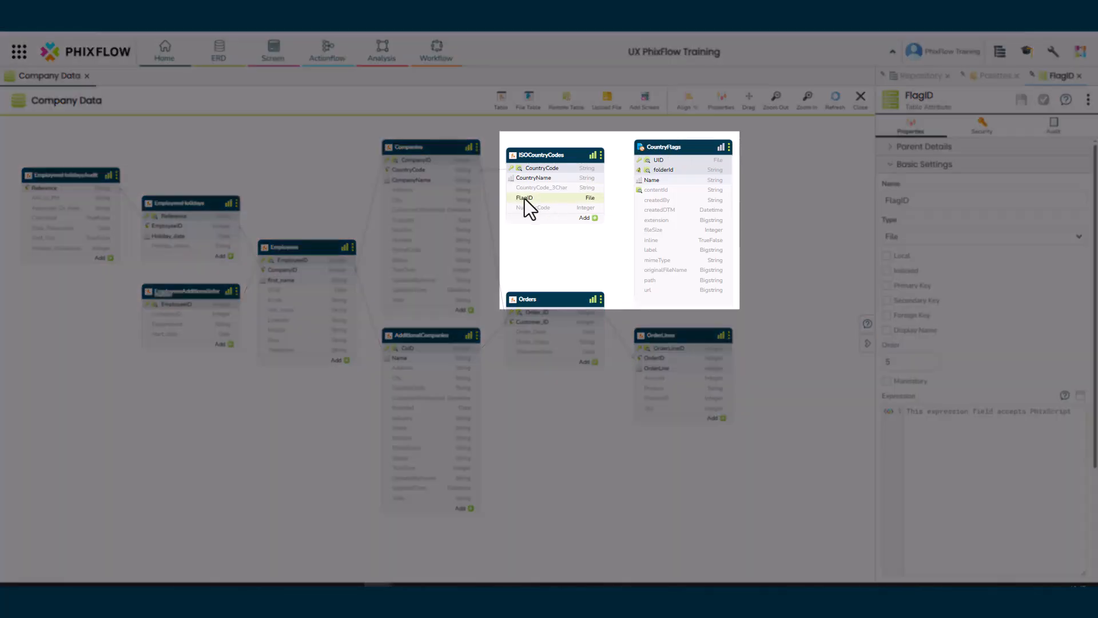
left_click_drag(524, 198, 662, 163)
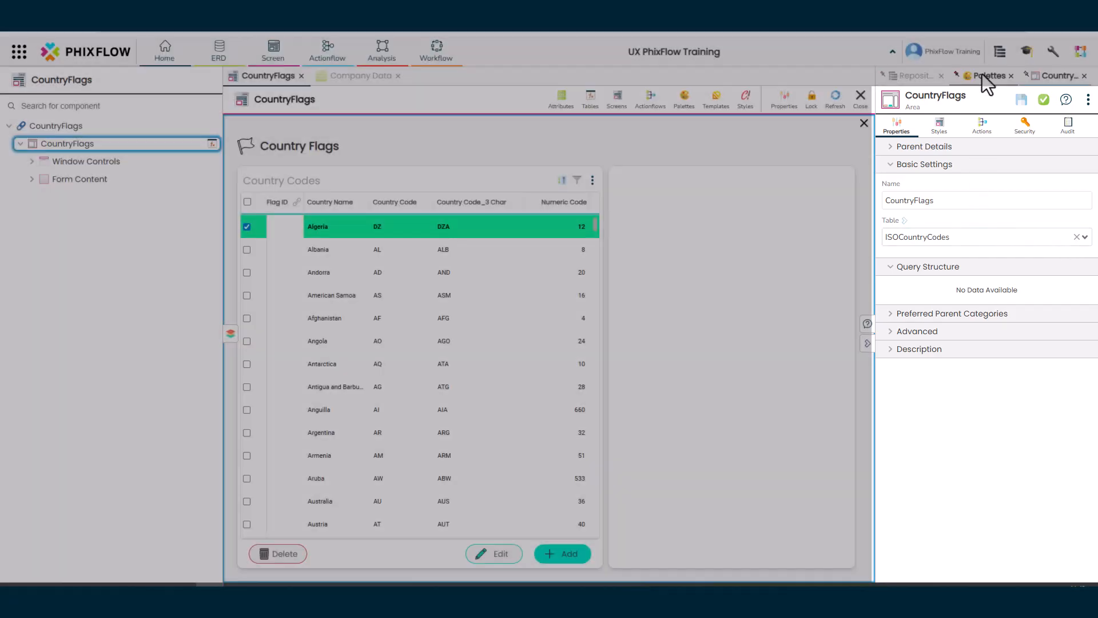
Step: Place a File Display component from Basic Layouts in the empty tile of the CountryFlags screen and name it FileDisplay
left_click(983, 74)
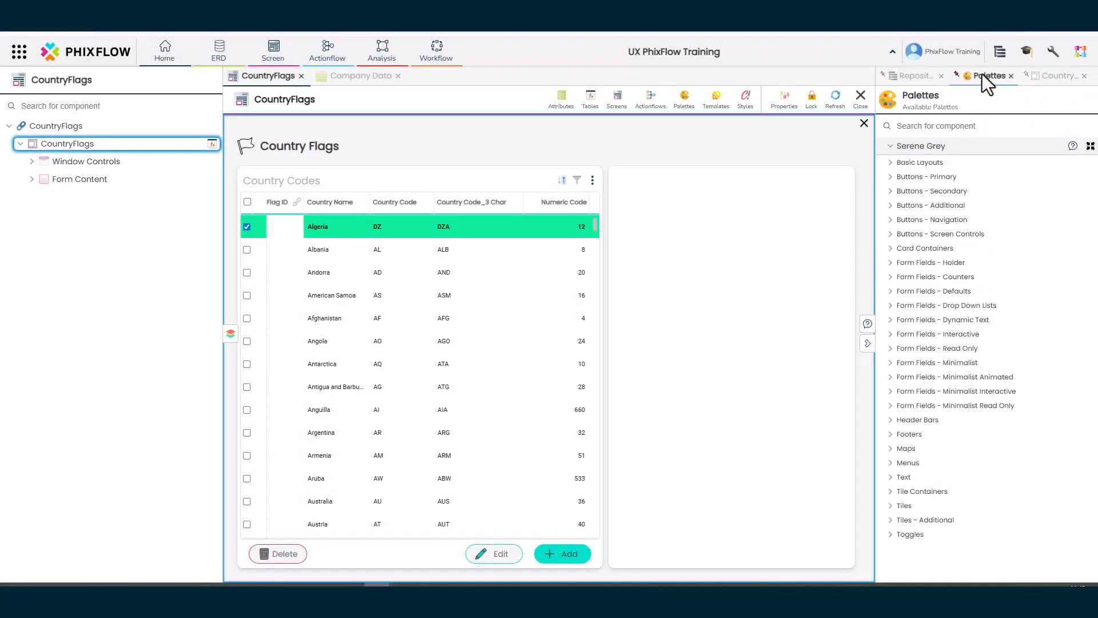
left_click(890, 163)
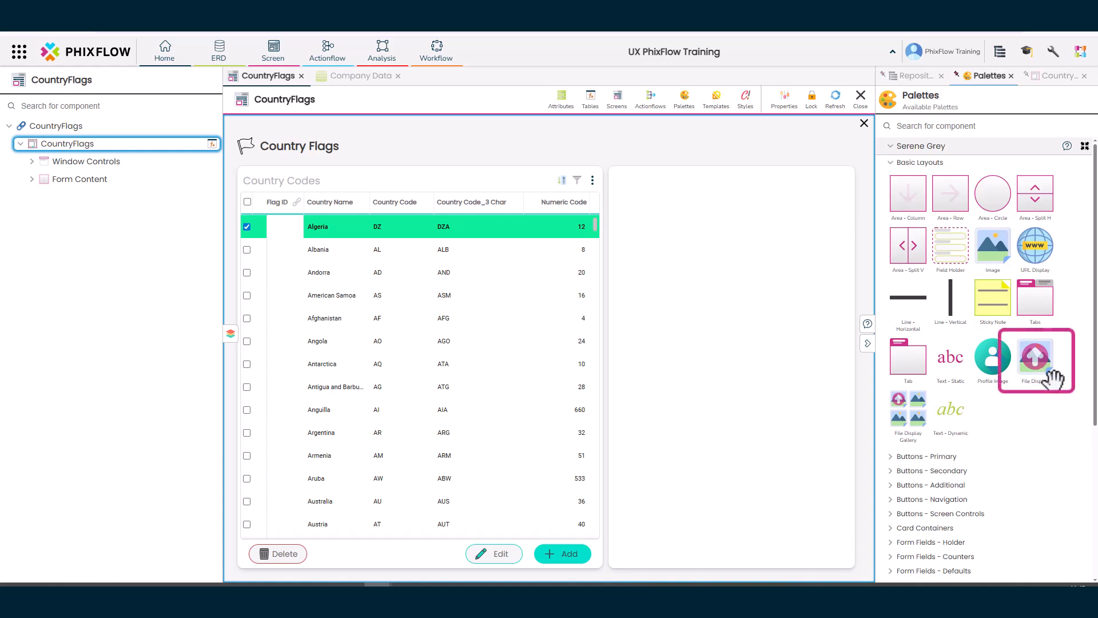
left_click_drag(1048, 370, 737, 314)
type("FileDisplay")
key("Return")
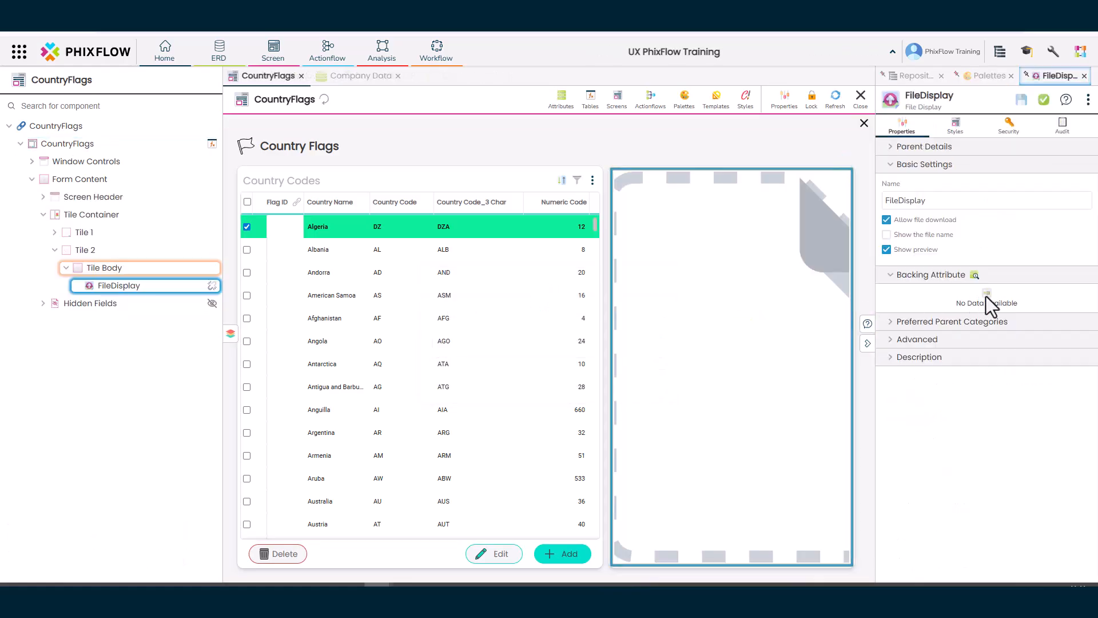
Step: Set FlagID from ISOCountryCodes as the backing attribute of the FileDisplay component
left_click(987, 297)
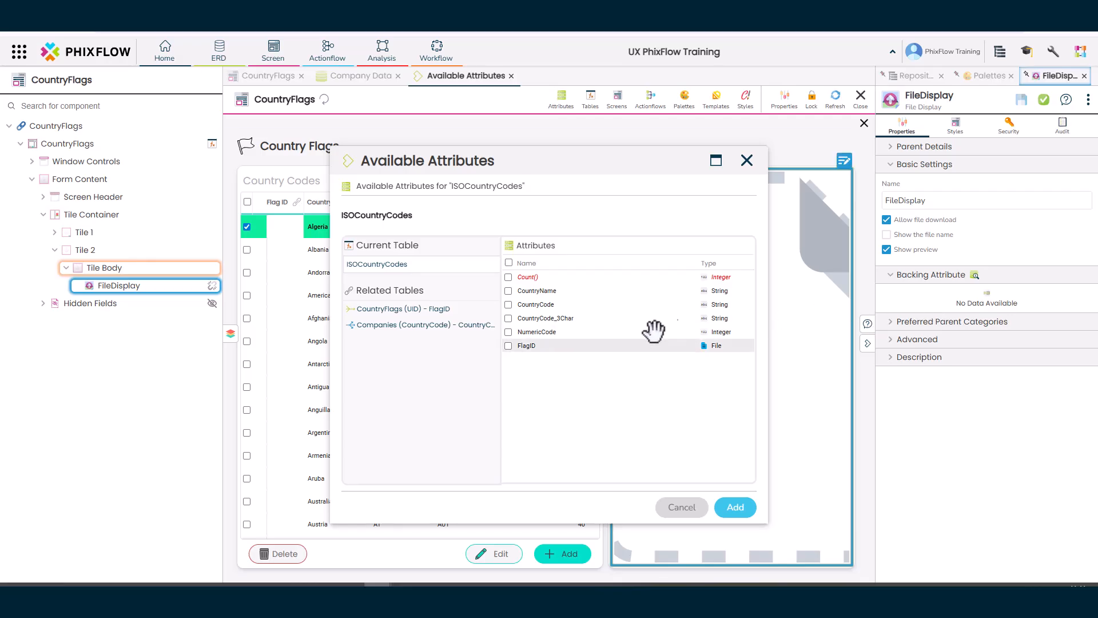
left_click(509, 347)
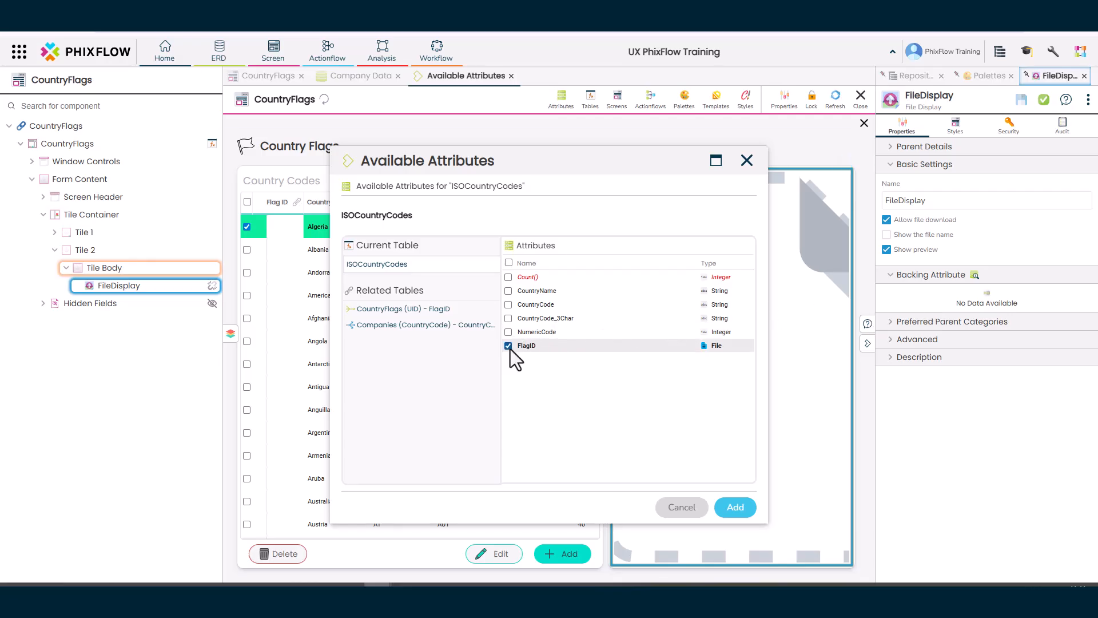
left_click(734, 507)
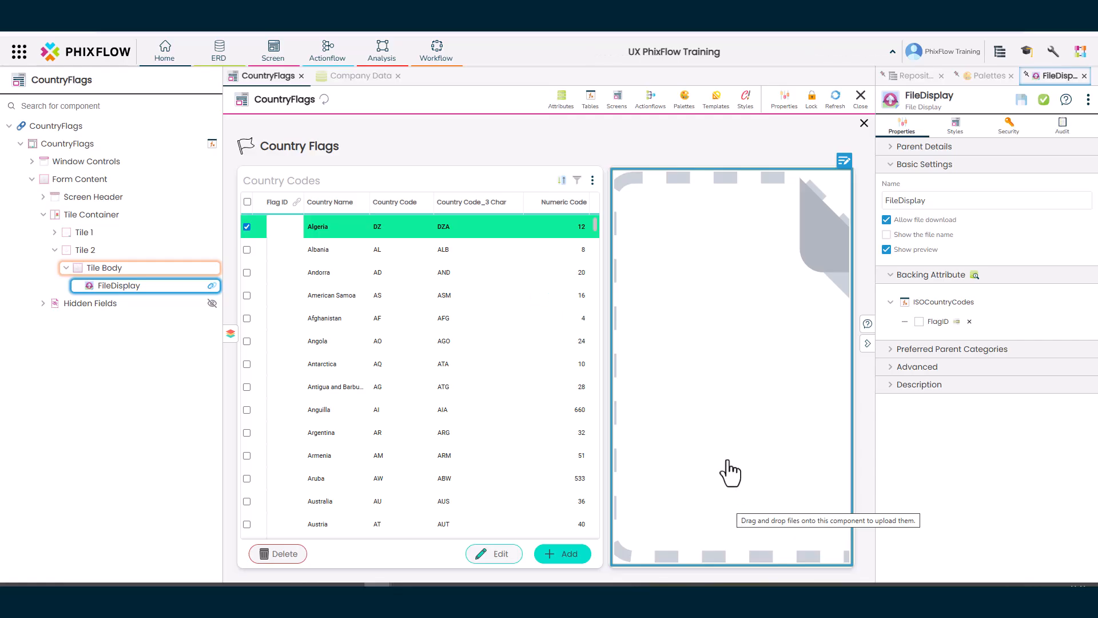
Step: Add a form field for the CountryCode attribute of ISOCountryCodes to the screen header
left_click(561, 97)
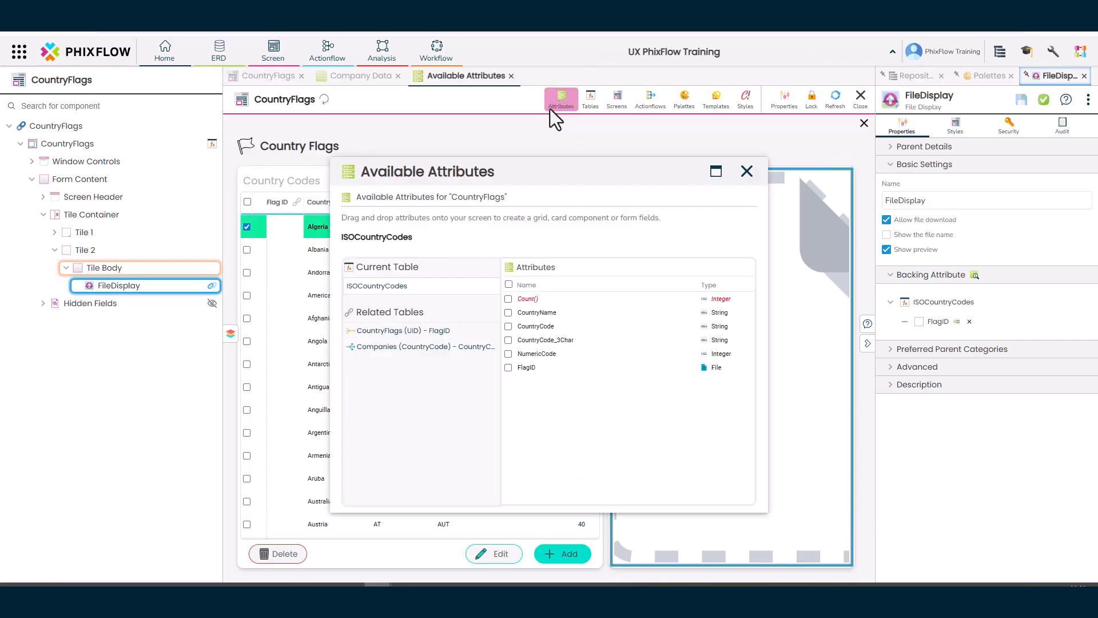
left_click(544, 326)
left_click_drag(544, 326, 742, 134)
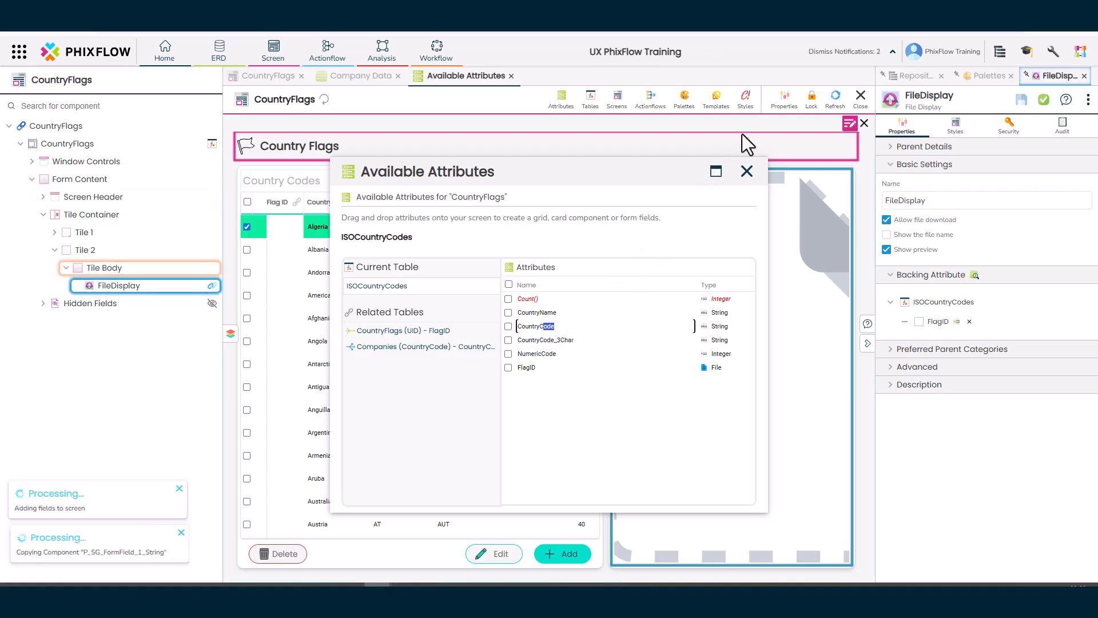
left_click(746, 172)
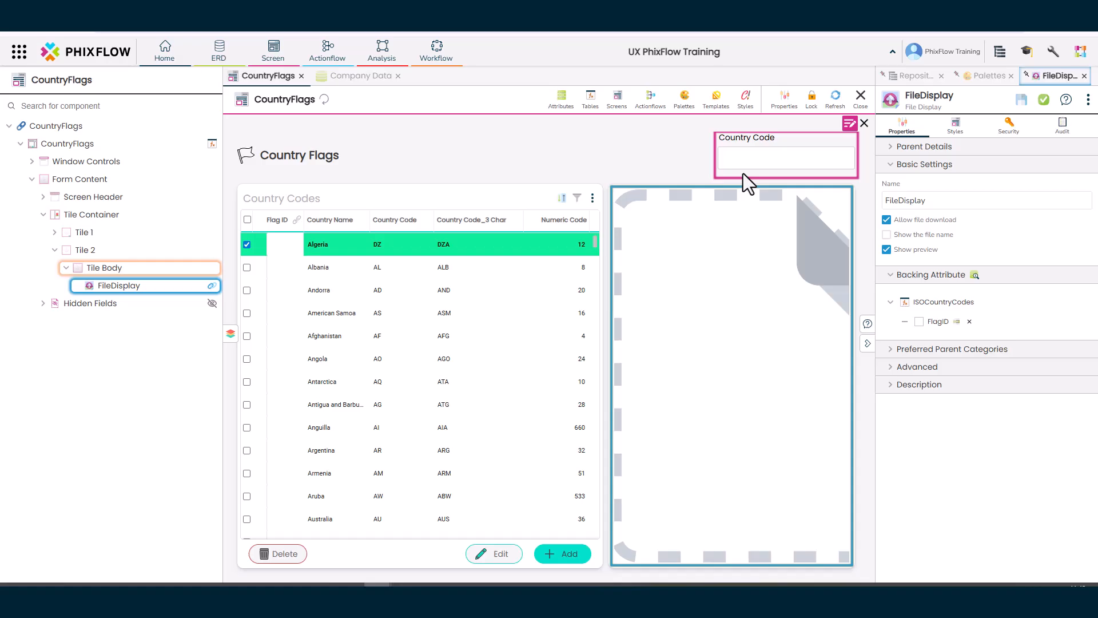
Step: Filter the CountryFlags form so that CountryCode equals the Country Code selected in the Country Codes grid
left_click(743, 173)
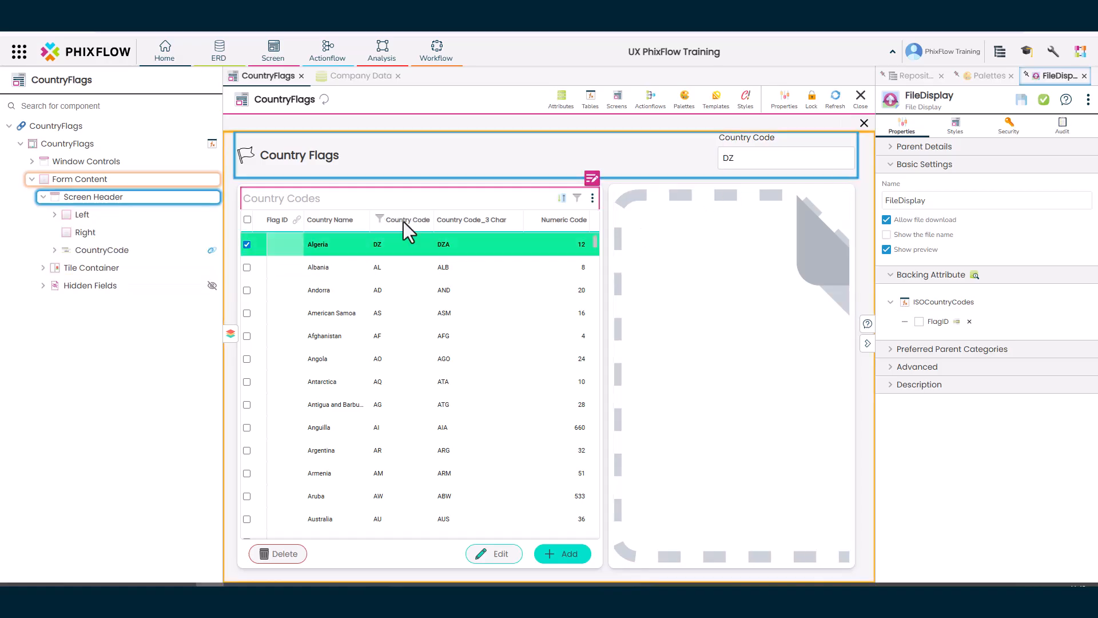
left_click_drag(403, 221, 720, 276)
left_click(698, 365)
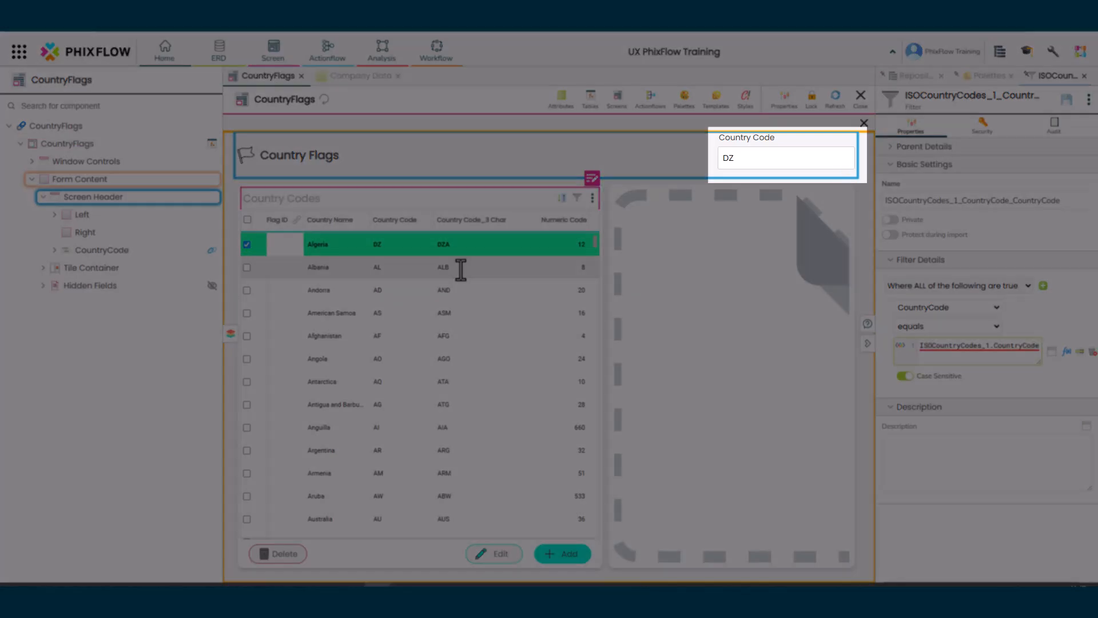
Step: Test the Country Code header field by selecting Albania, Andorra and American Samoa in the grid one after another
left_click(461, 268)
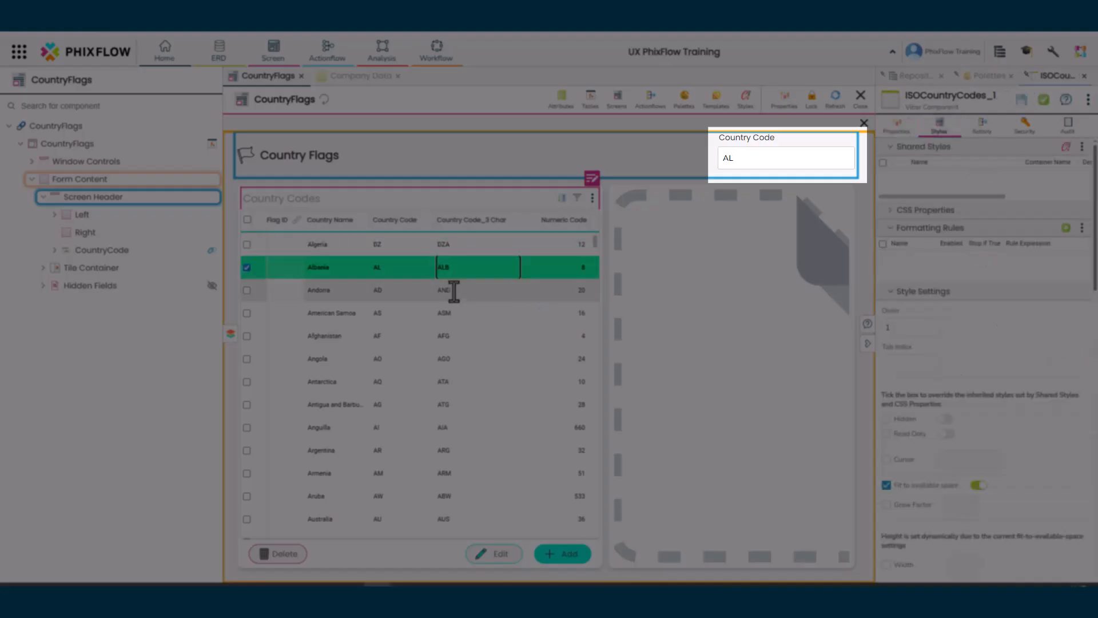
left_click(453, 291)
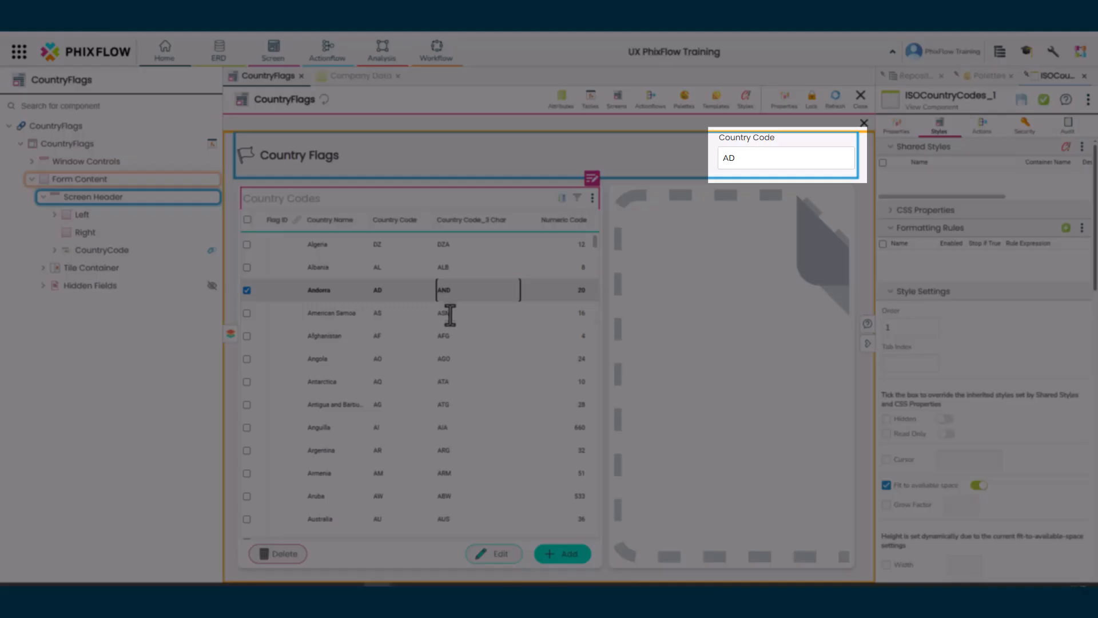
left_click(450, 316)
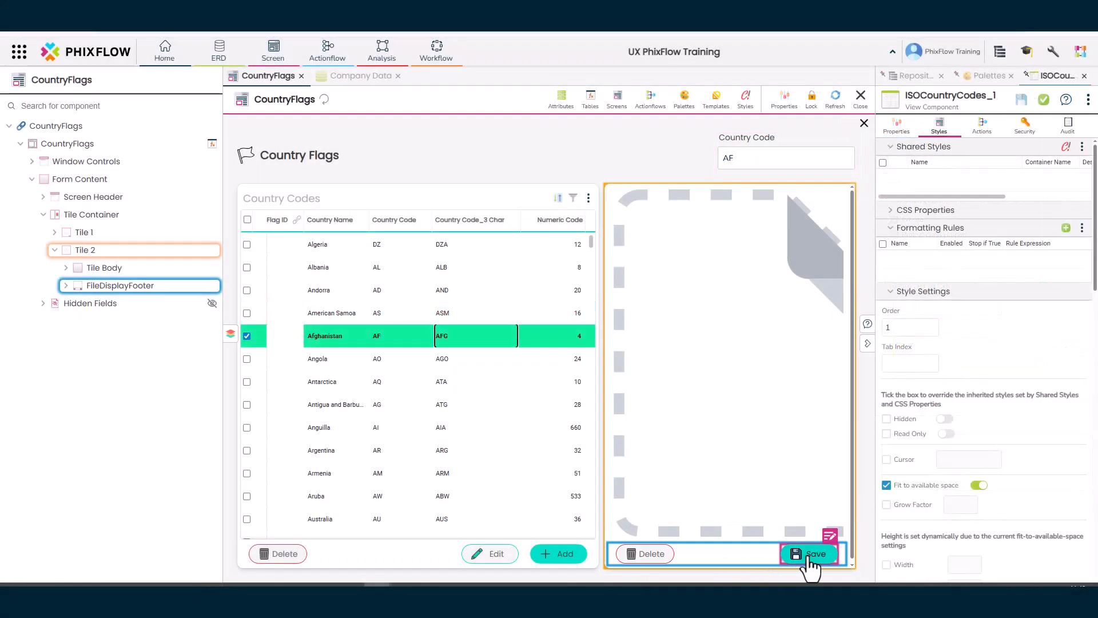
Step: Create an actionflow named SaveFiles for the Save button below the file display
right_click(811, 563)
left_click(838, 388)
type("s")
key("Return")
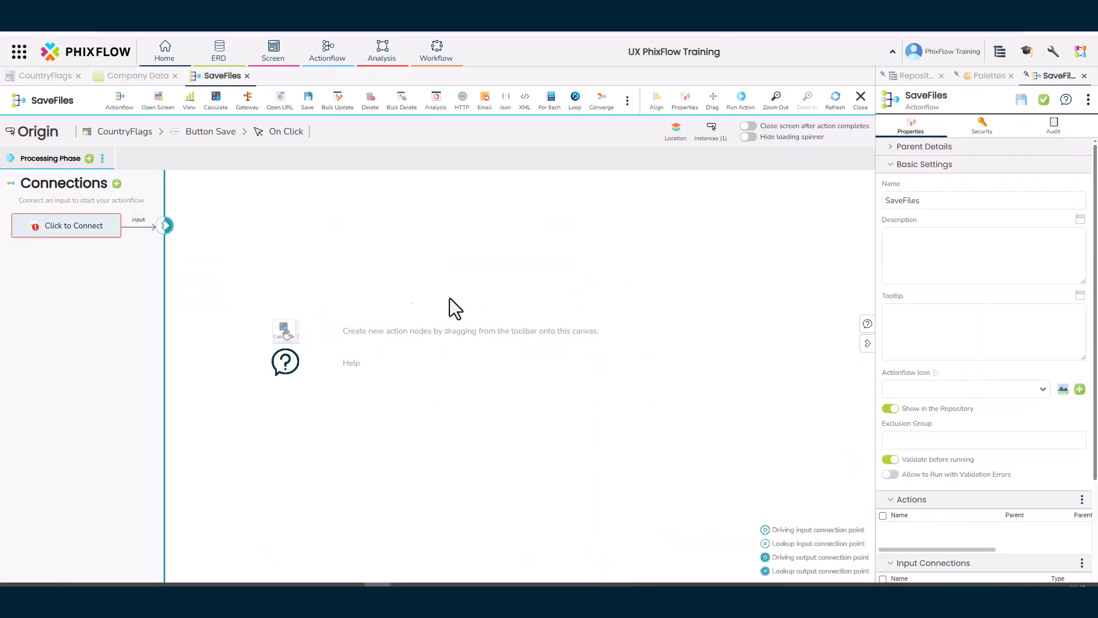
Step: Connect the CountryFlags form as the SaveFiles actionflow's input and map its FileDisplay and CountryCode attributes
left_click(57, 232)
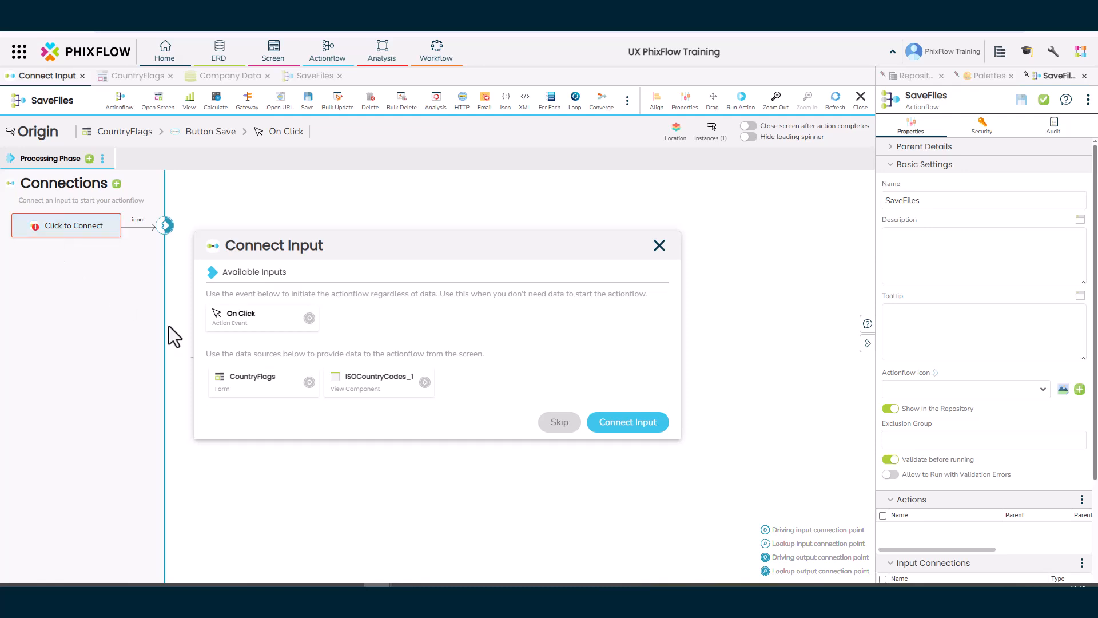
left_click(264, 388)
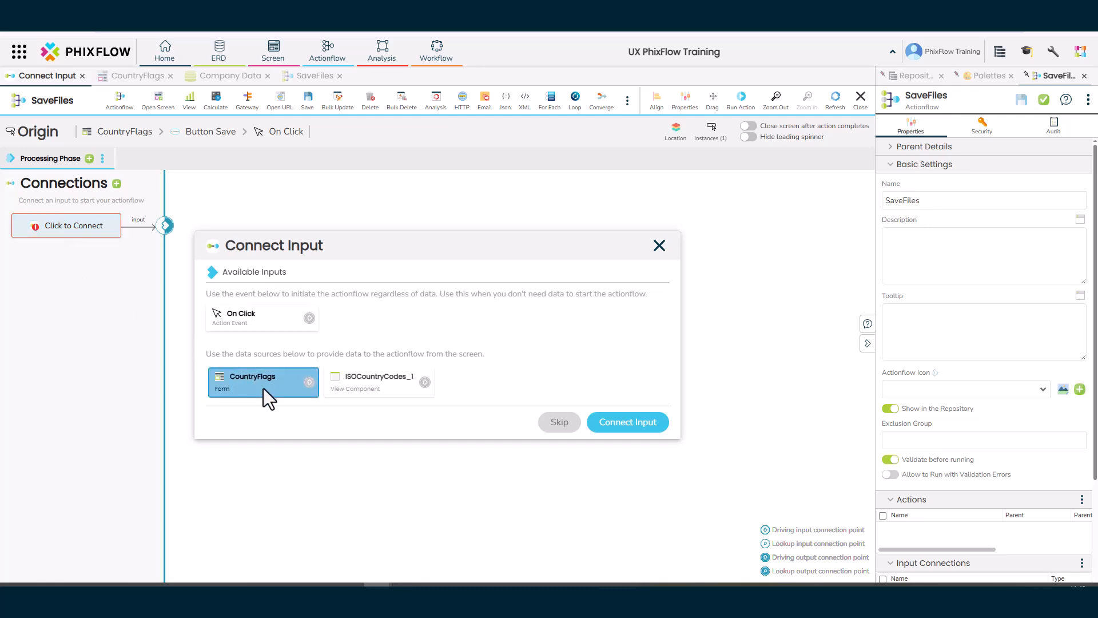
left_click(620, 425)
left_click_drag(254, 395, 560, 383)
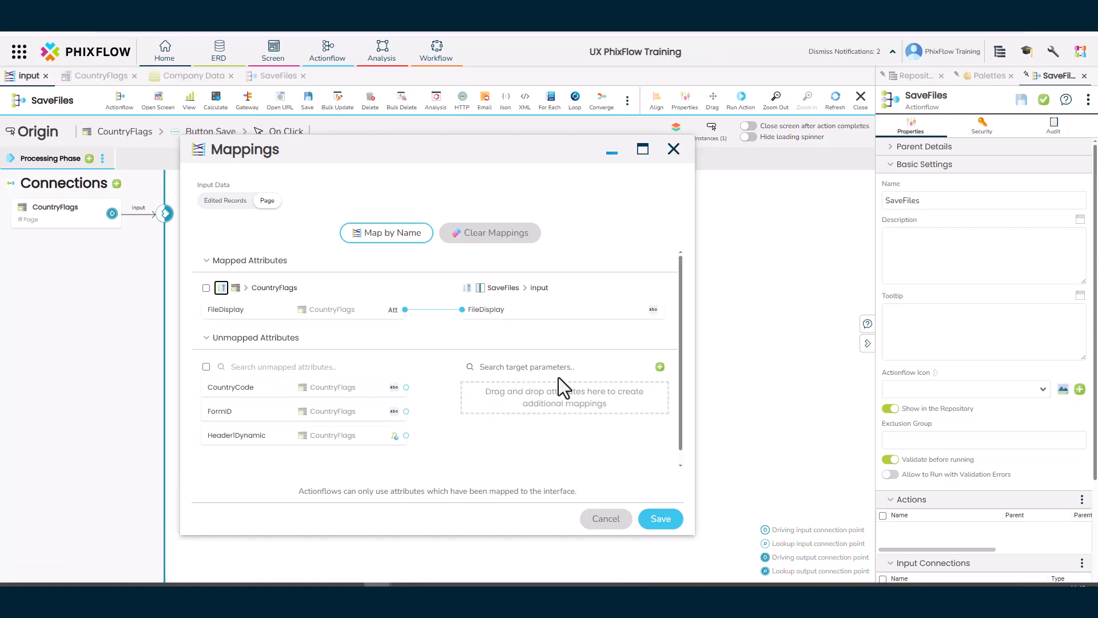
left_click_drag(254, 384, 575, 386)
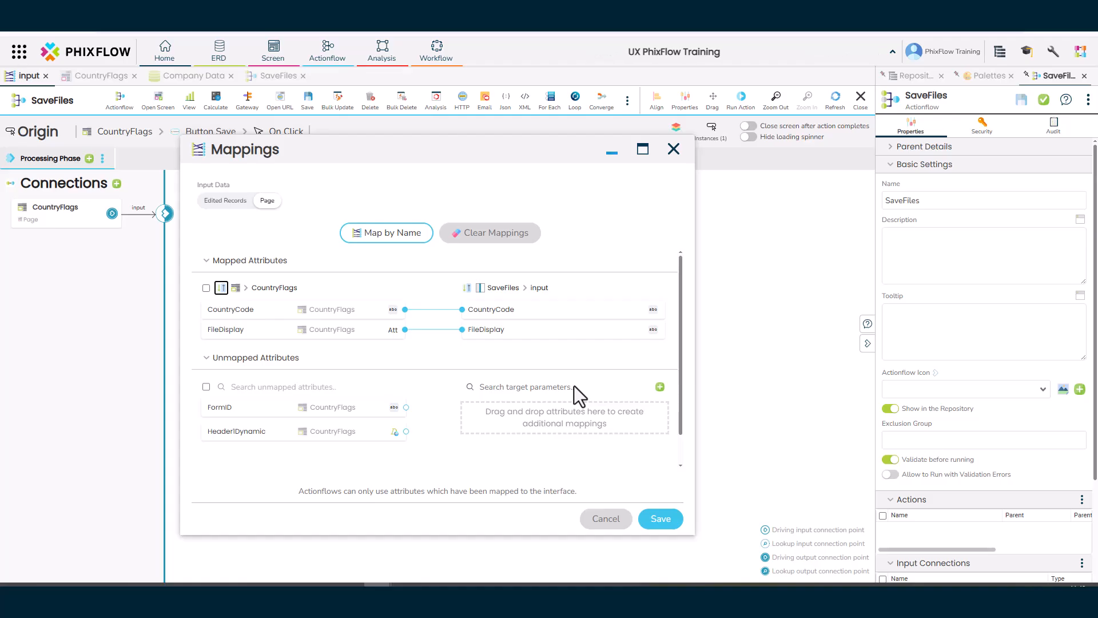
left_click(664, 518)
Step: Add a save action named SaveCountryCodes to the actionflow, targeting the ISOCountryCodes table
left_click_drag(308, 100, 468, 265)
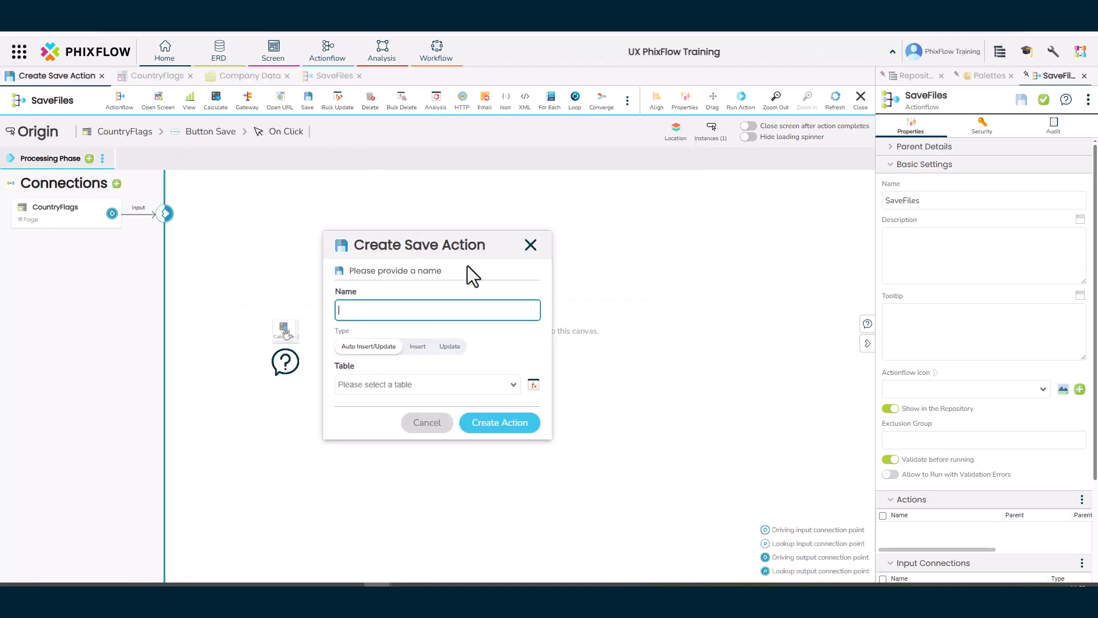
type("SaveCountryCodes")
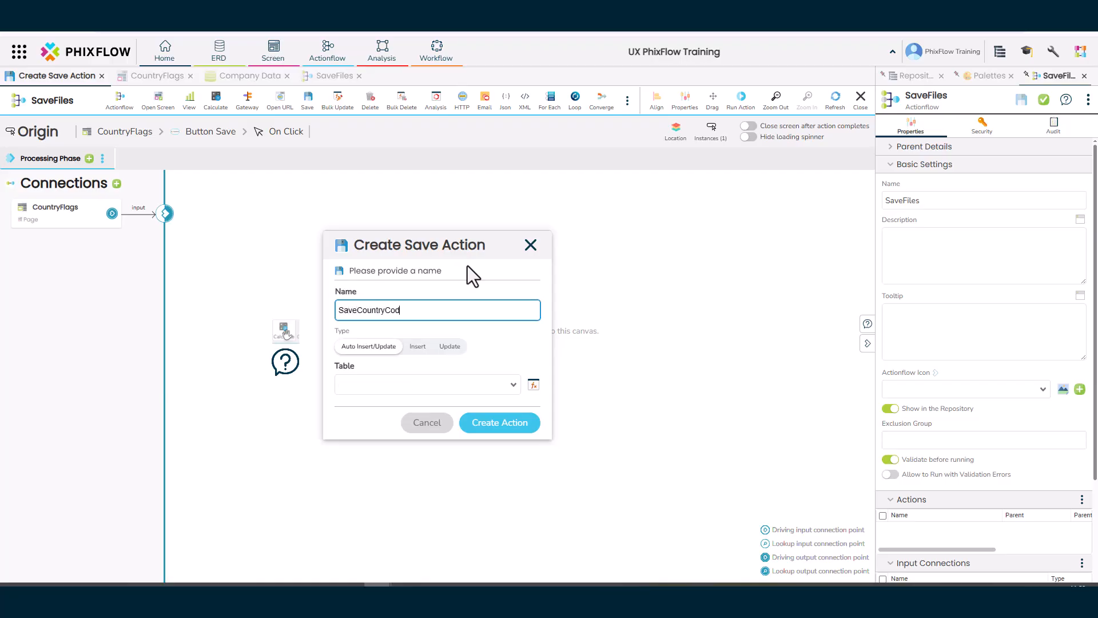
left_click(484, 382)
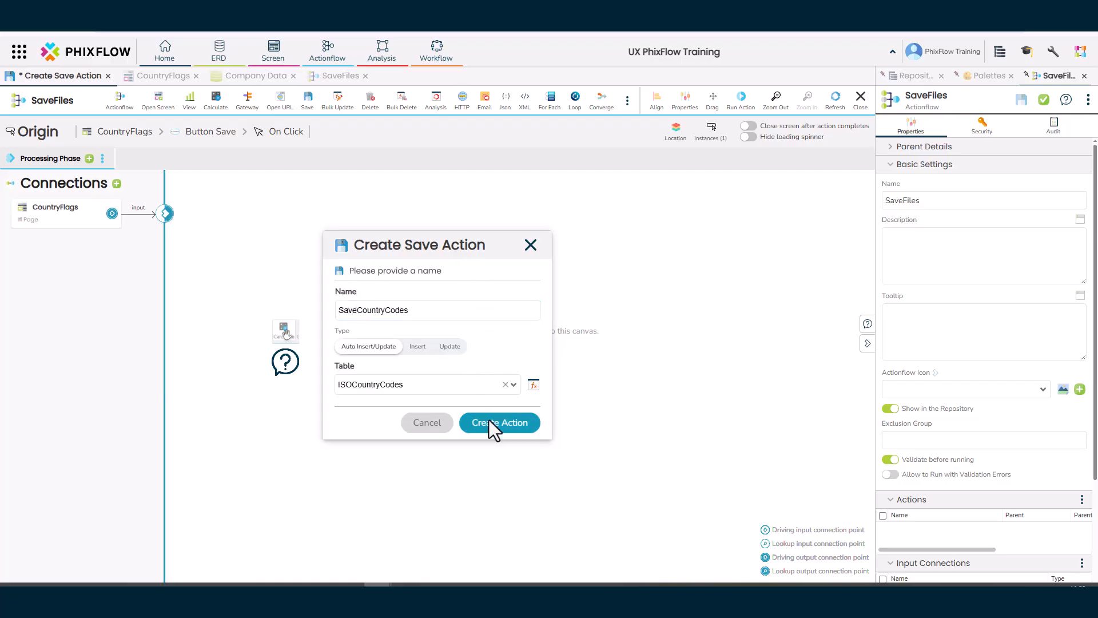
left_click(489, 423)
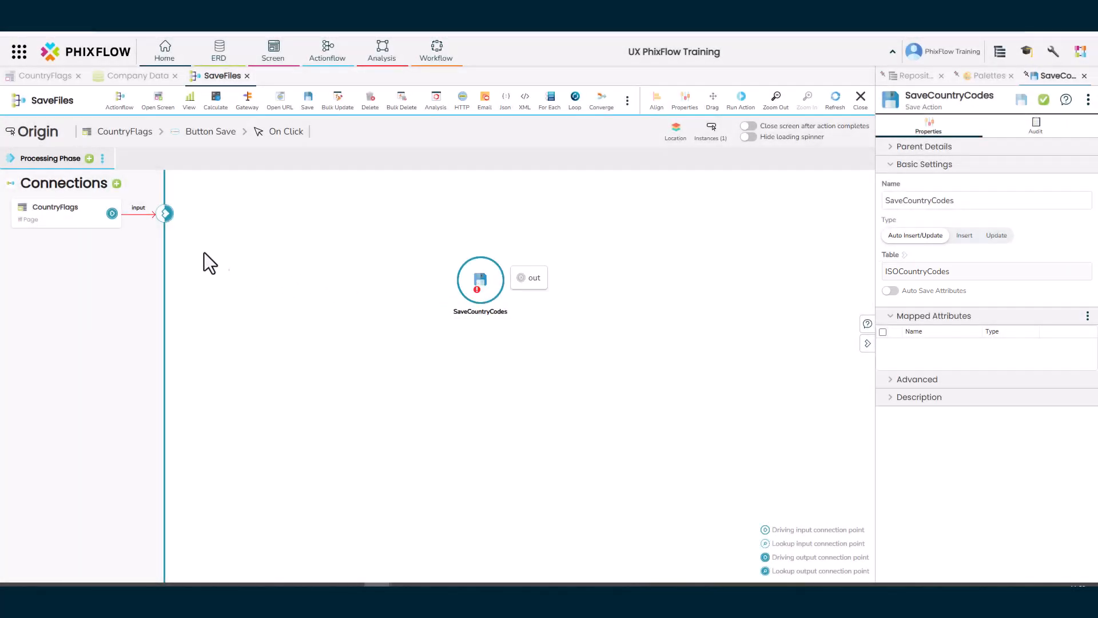
Step: Connect the input to SaveCountryCodes, mapping FileDisplay to FlagID and CountryCode to CountryCode
left_click_drag(474, 274, 475, 275)
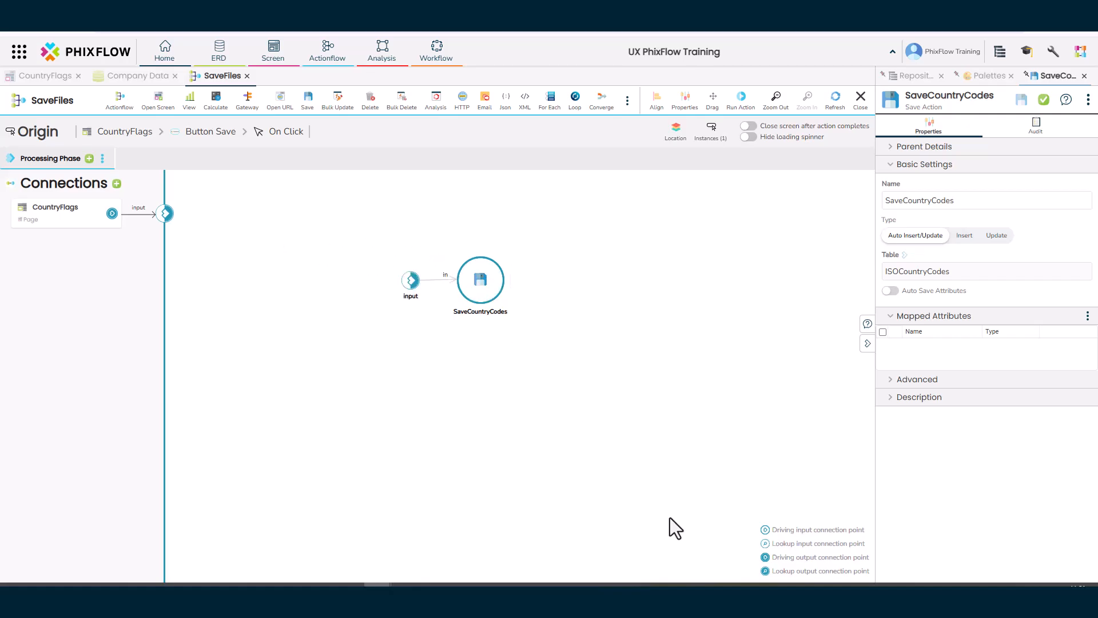
double_click(439, 278)
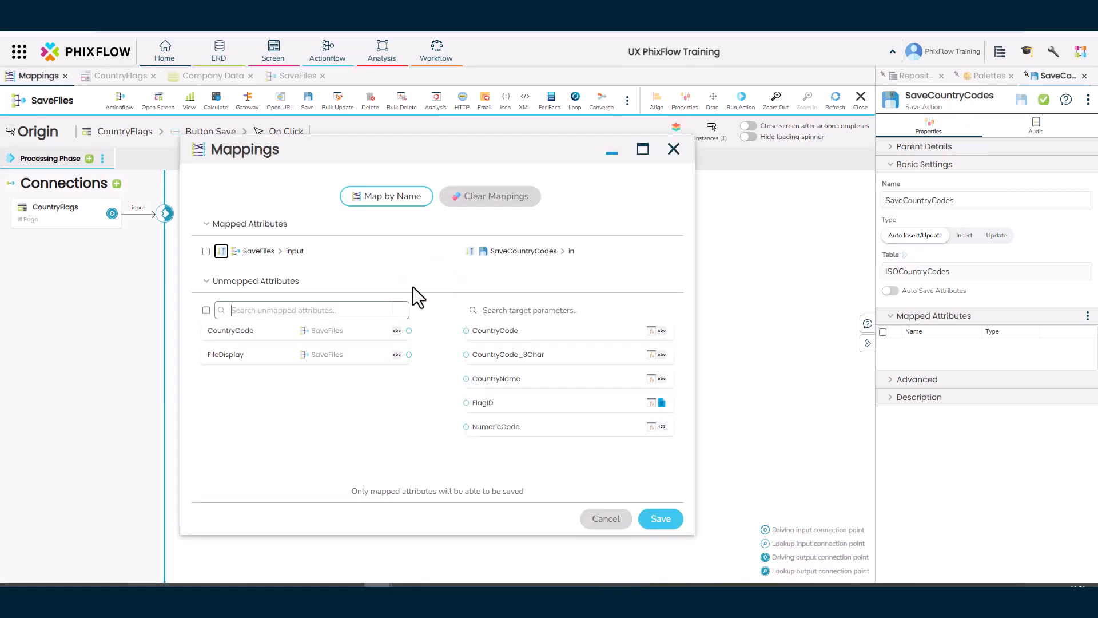
left_click(240, 356)
left_click_drag(271, 362, 510, 402)
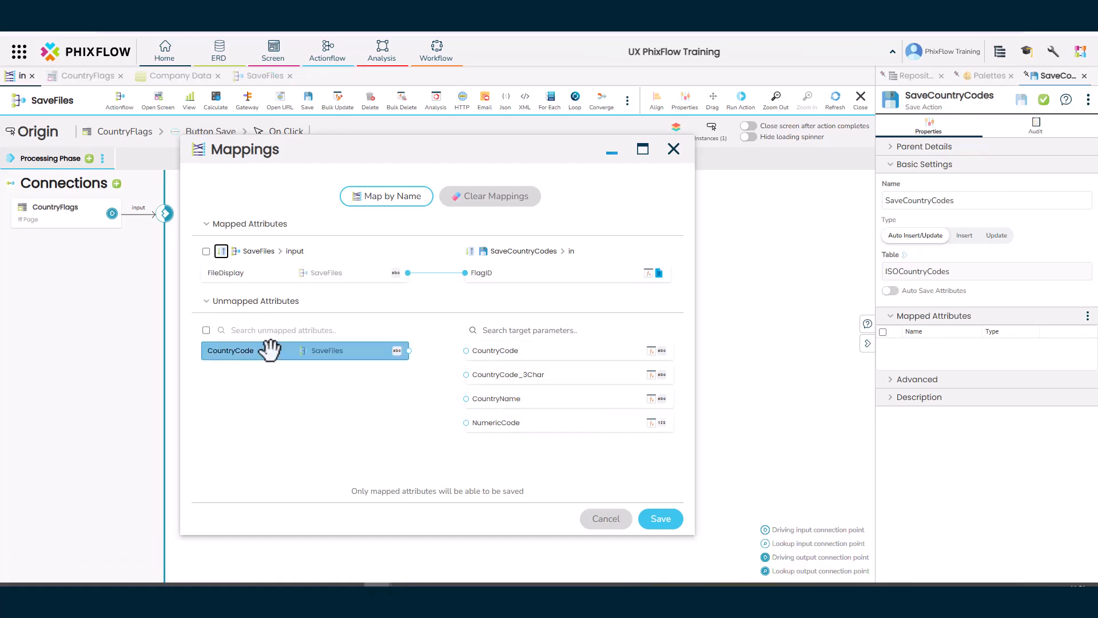
left_click_drag(270, 350, 555, 351)
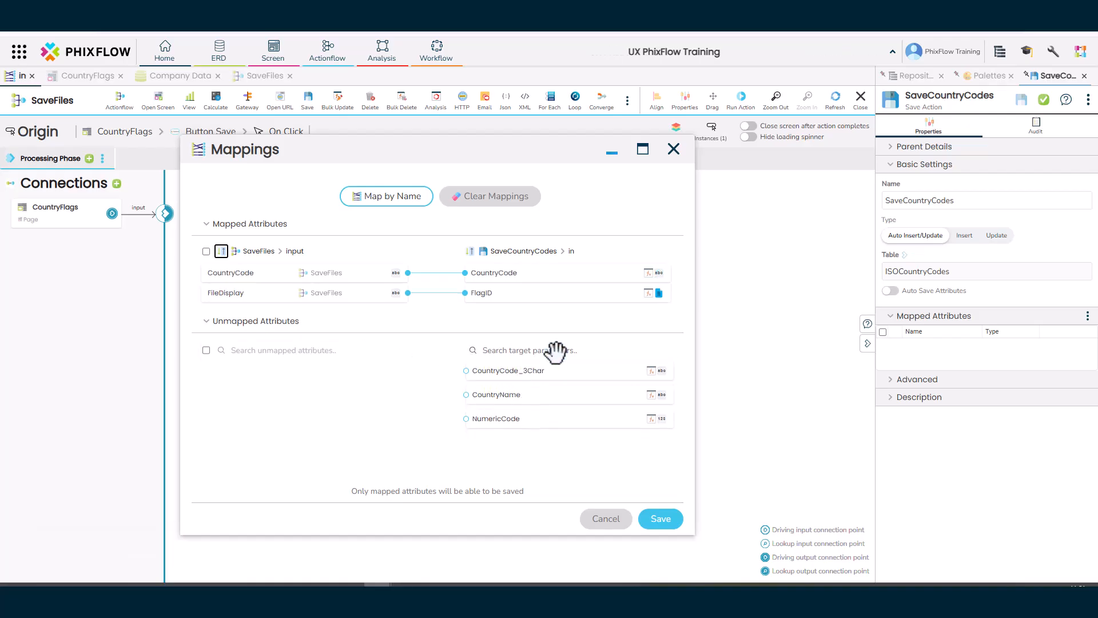
left_click(667, 519)
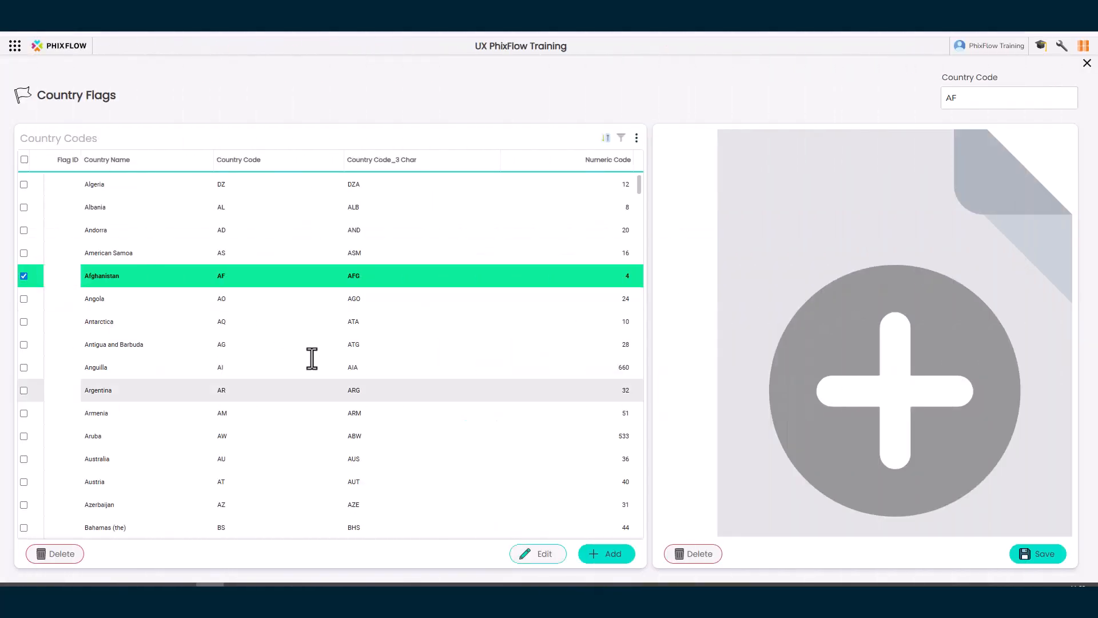
Step: Upload and save the matching flag images for Australia and Brazil on the Country Flags screen
left_click(127, 458)
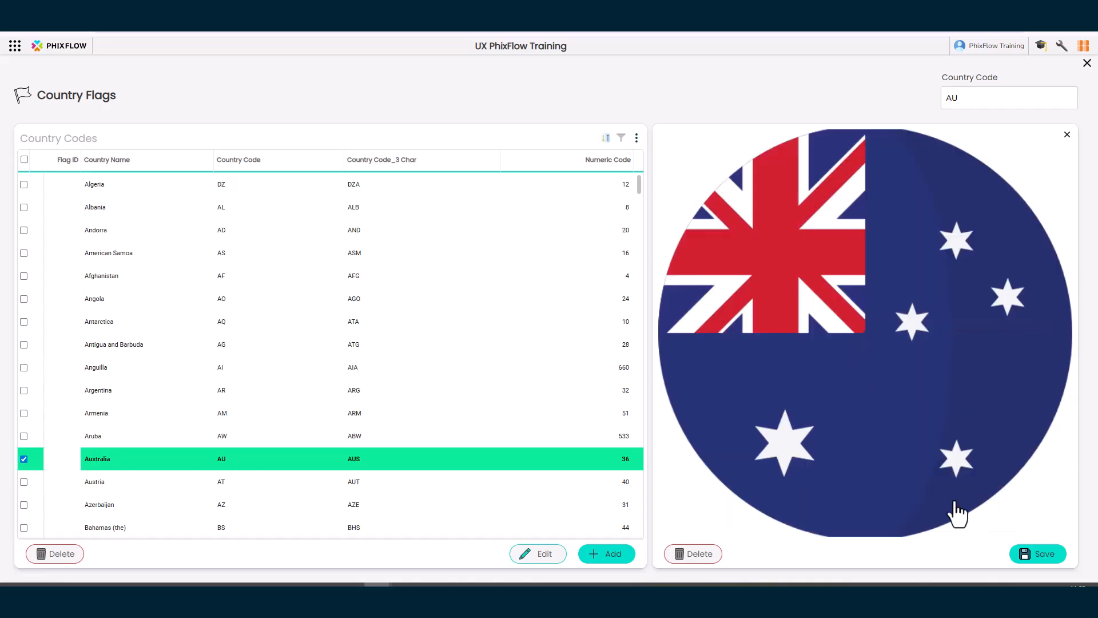
left_click(1044, 558)
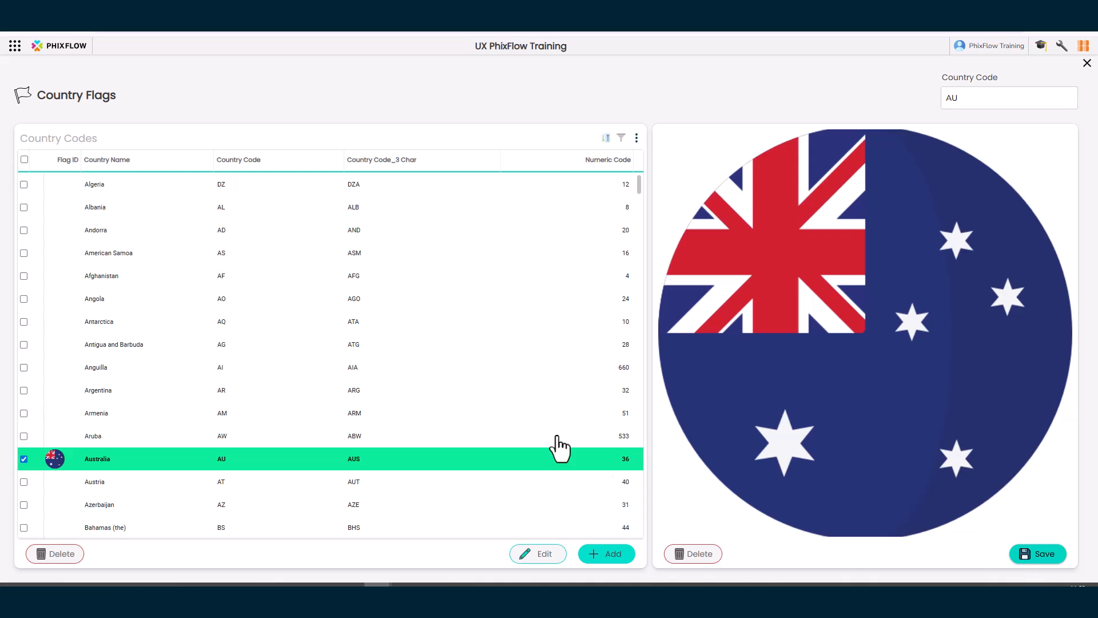
scroll(166, 458, "down", 4)
scroll(166, 457, "down", 5)
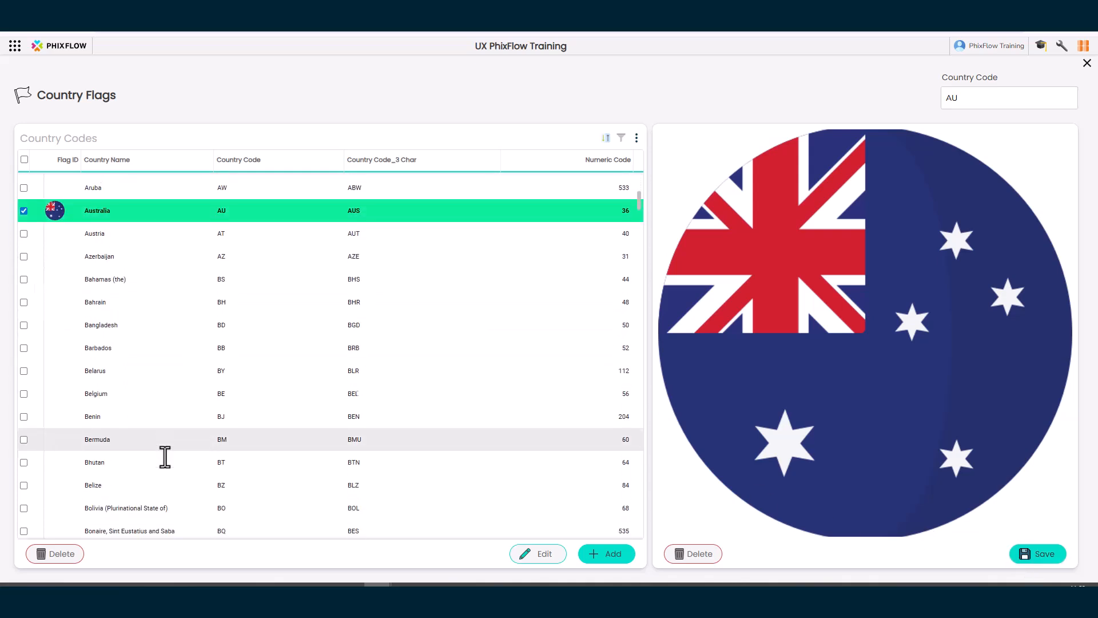
left_click(132, 399)
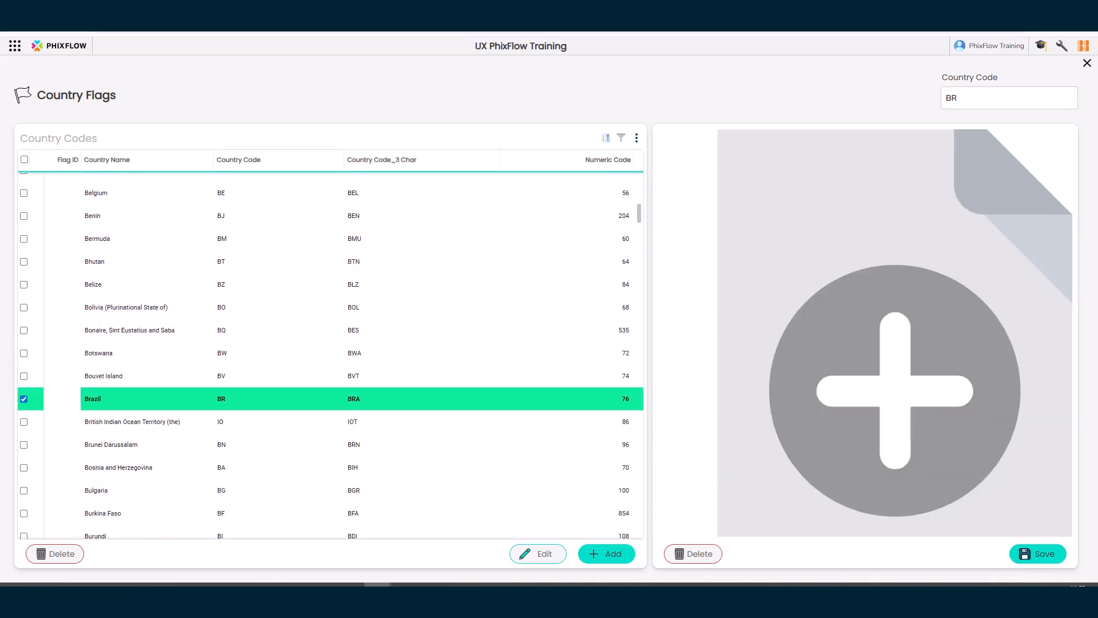
left_click(863, 331)
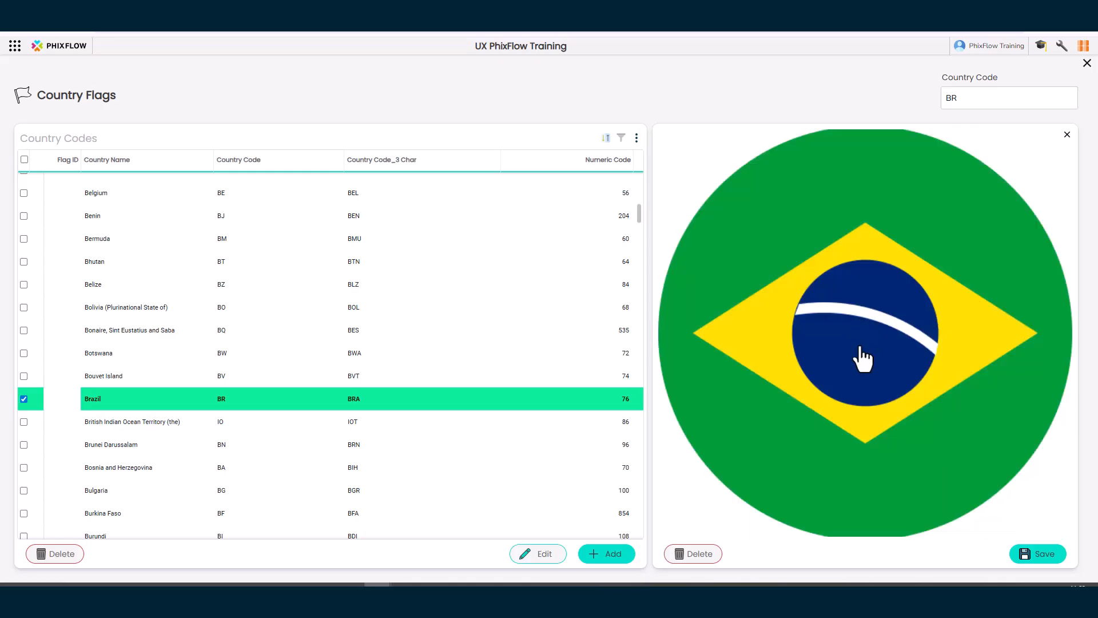
left_click(1039, 558)
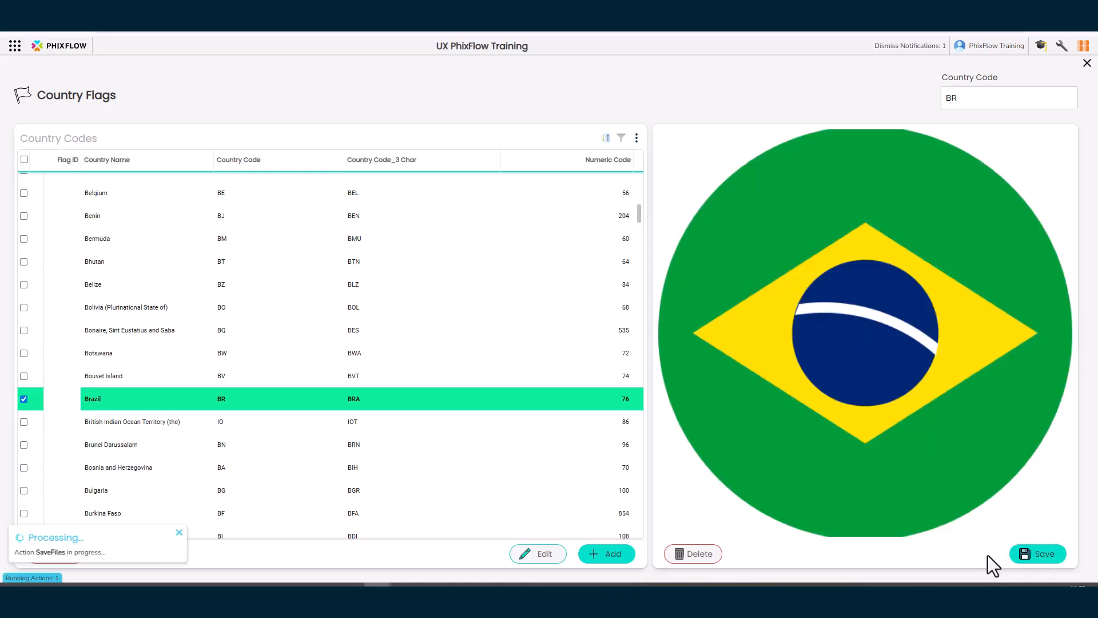
Step: Select Canada in the Country Codes grid, upload its flag image and save it
scroll(275, 418, "down", 1)
scroll(266, 412, "down", 2)
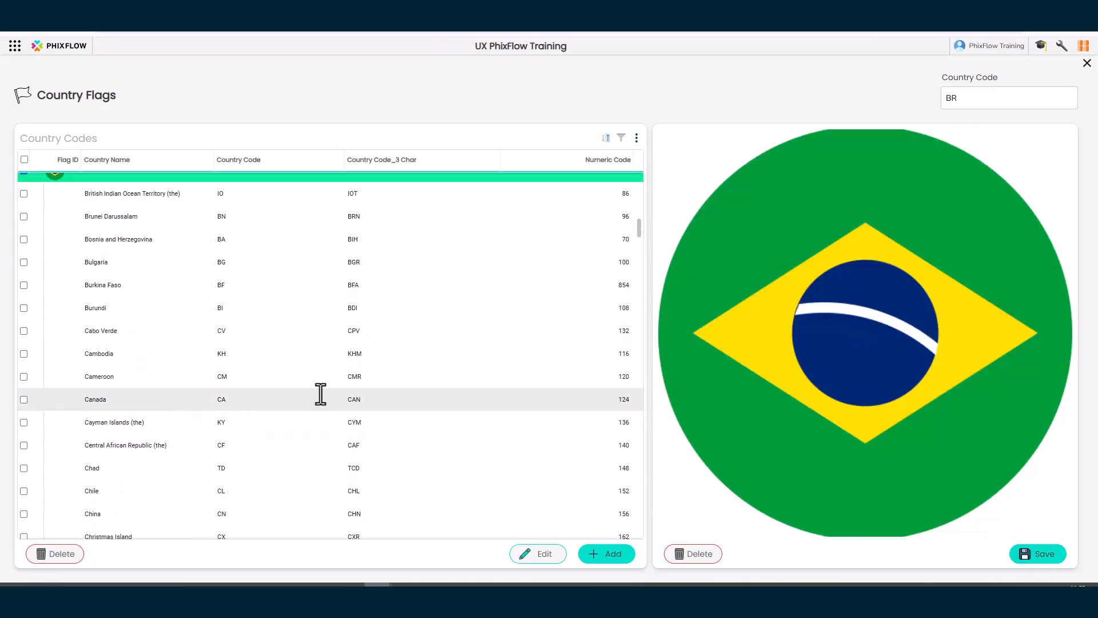
left_click(159, 399)
left_click(874, 315)
left_click(1039, 552)
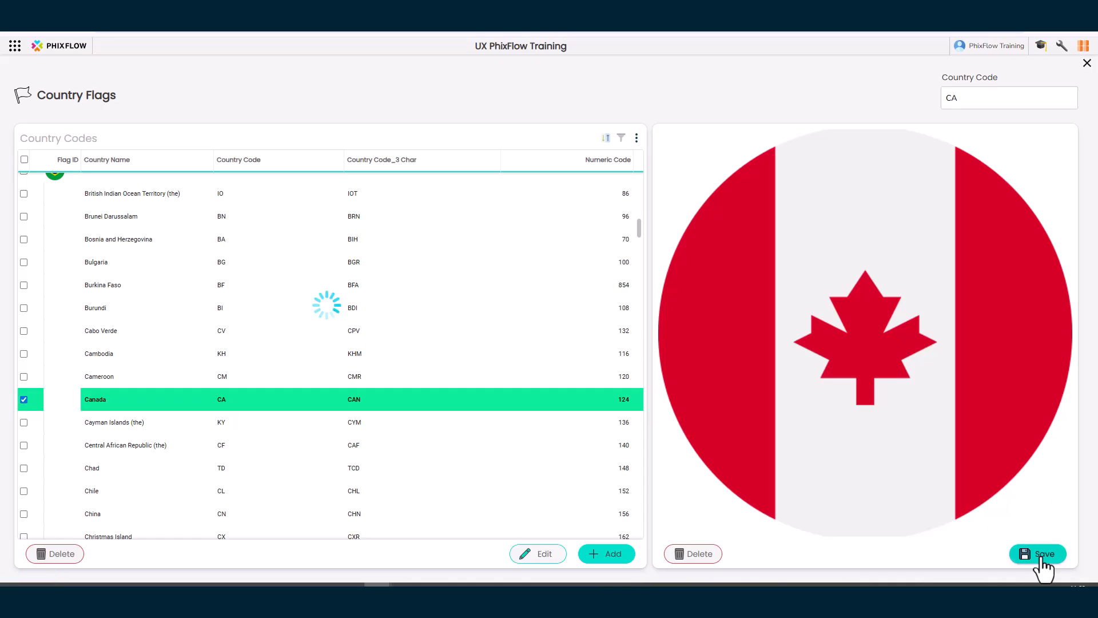